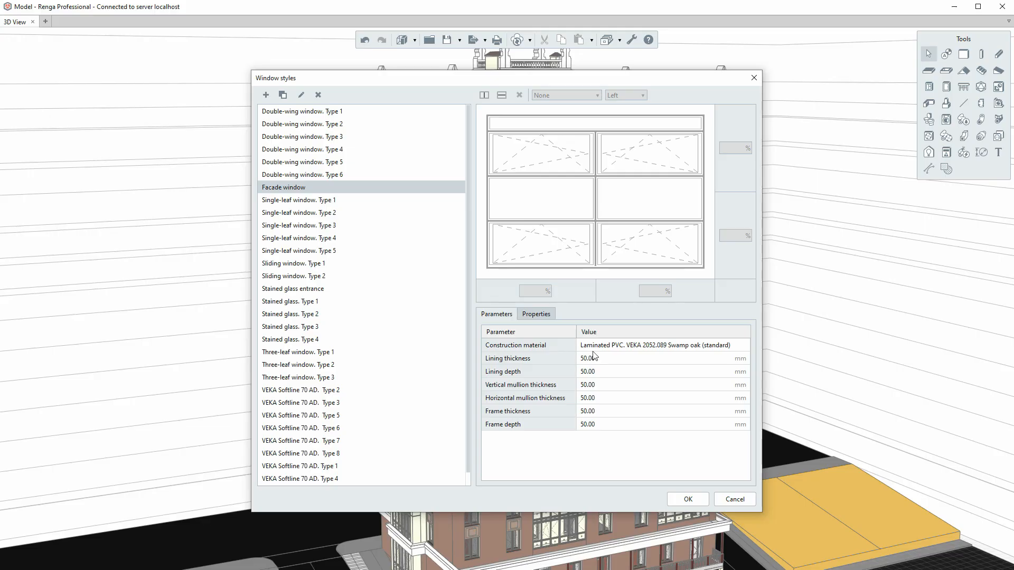
- Review the parameters and properties of the Facade window style and close the window styles without changes
{"action": "left_click", "coordinate": [606, 371]}
{"action": "left_click", "coordinate": [605, 408]}
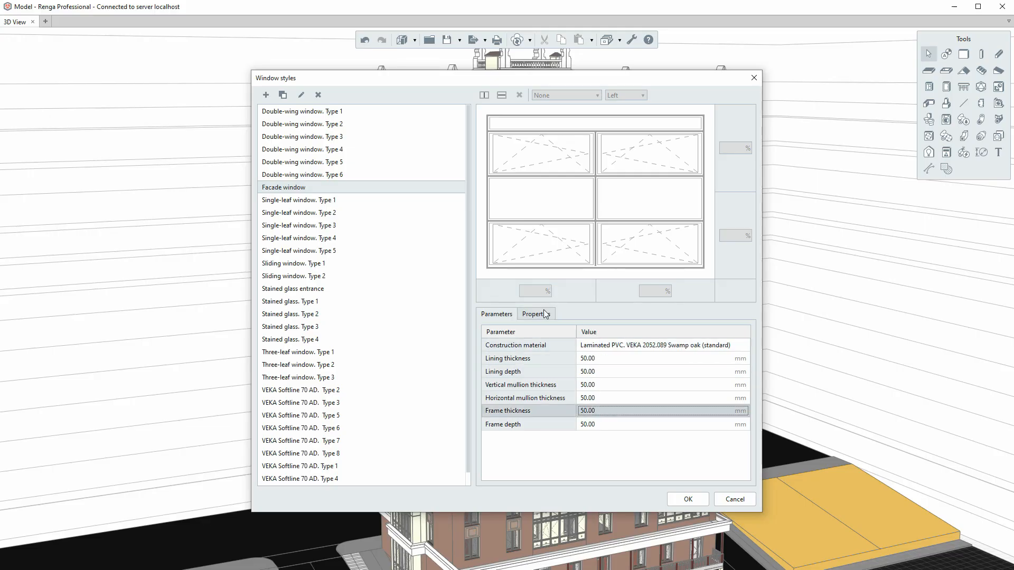
{"action": "left_click", "coordinate": [545, 314]}
{"action": "left_click", "coordinate": [599, 349]}
{"action": "left_click", "coordinate": [599, 360]}
{"action": "left_click", "coordinate": [599, 373]}
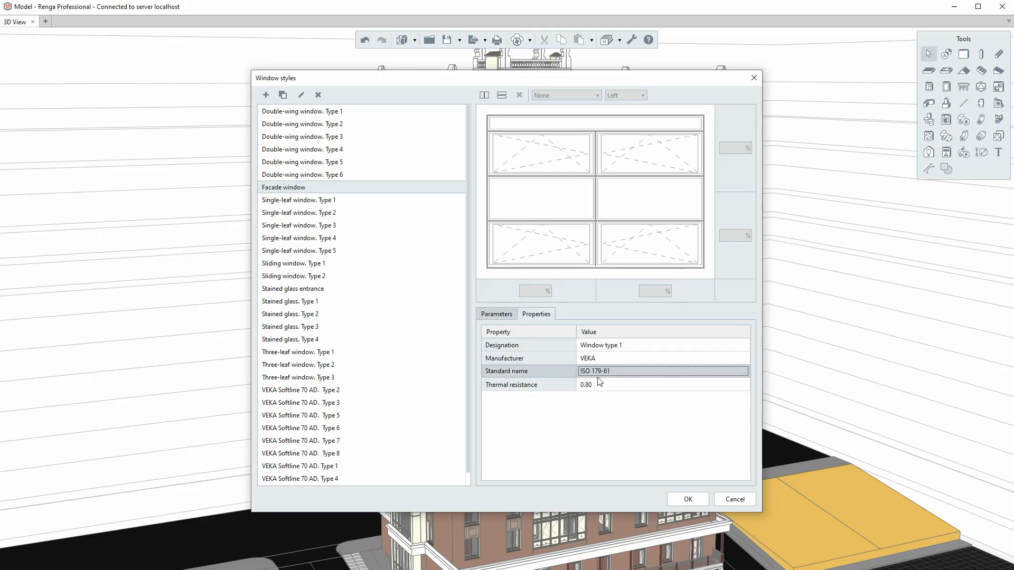
{"action": "left_click", "coordinate": [733, 499]}
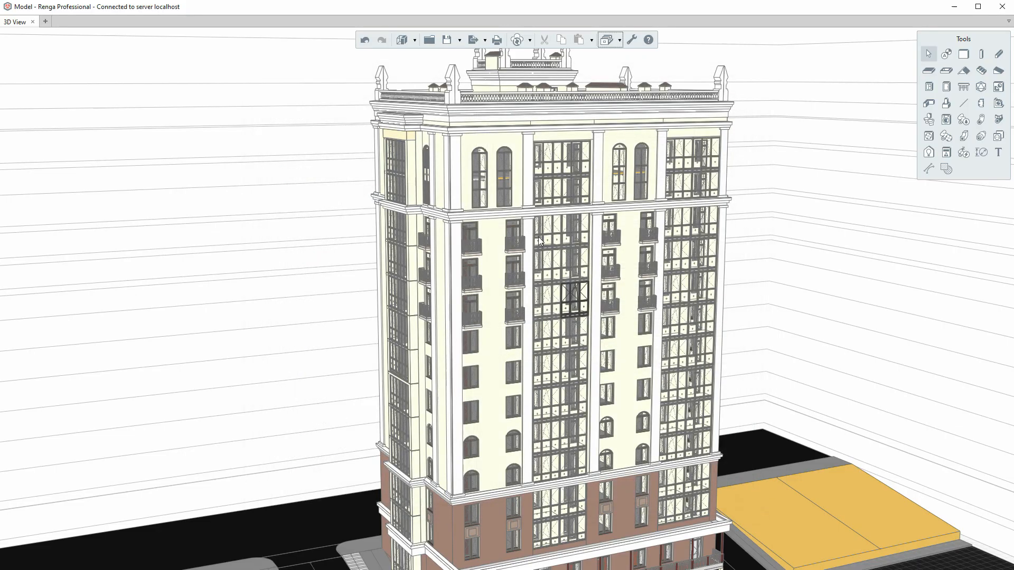
- Inspect the property values of the leftmost arched window on the front facade's top floor, then close them and deselect the window
{"action": "left_click", "coordinate": [480, 176]}
{"action": "right_click", "coordinate": [482, 177]}
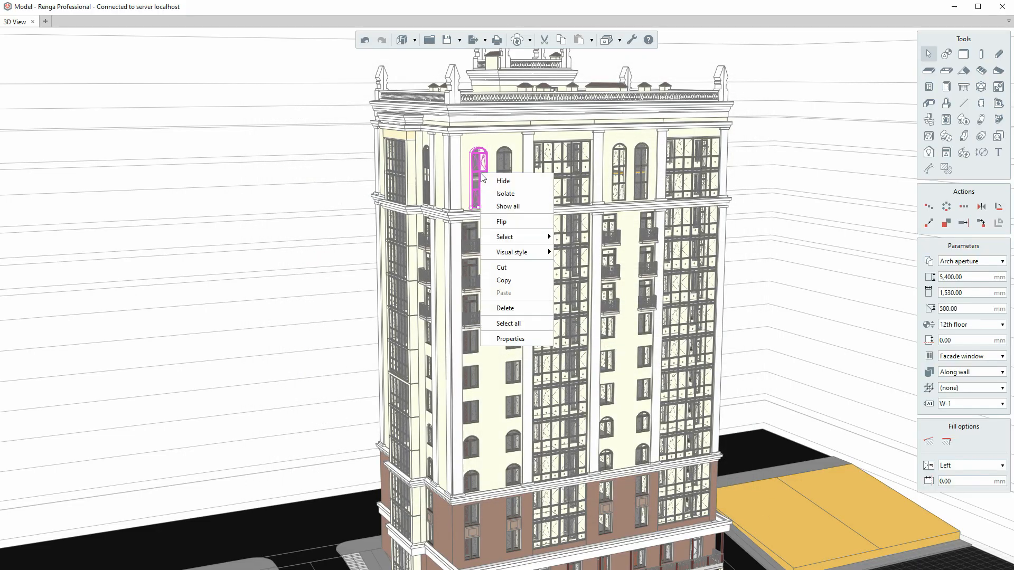
{"action": "left_click", "coordinate": [500, 339]}
{"action": "left_click", "coordinate": [454, 206]}
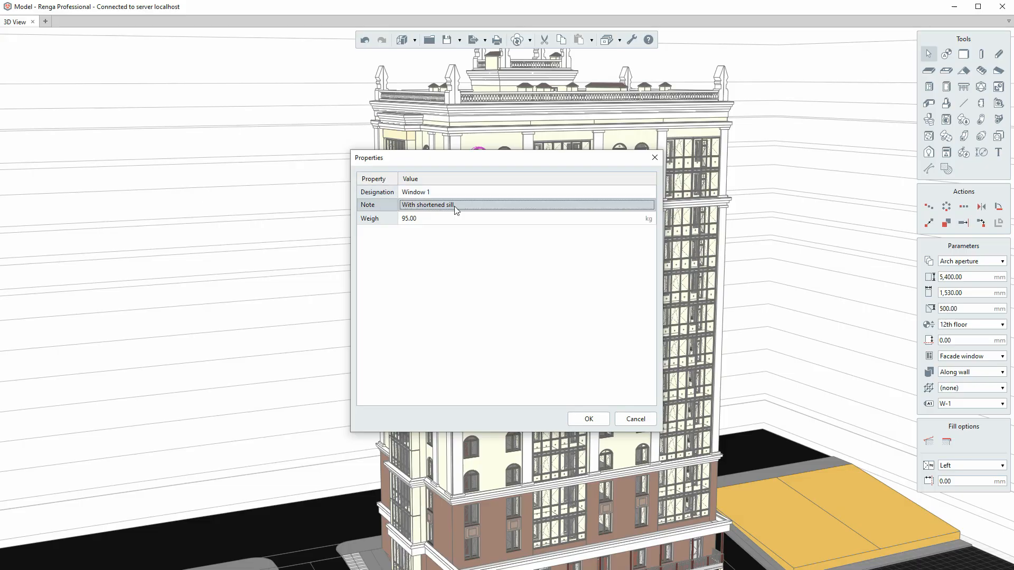
{"action": "left_click", "coordinate": [454, 218]}
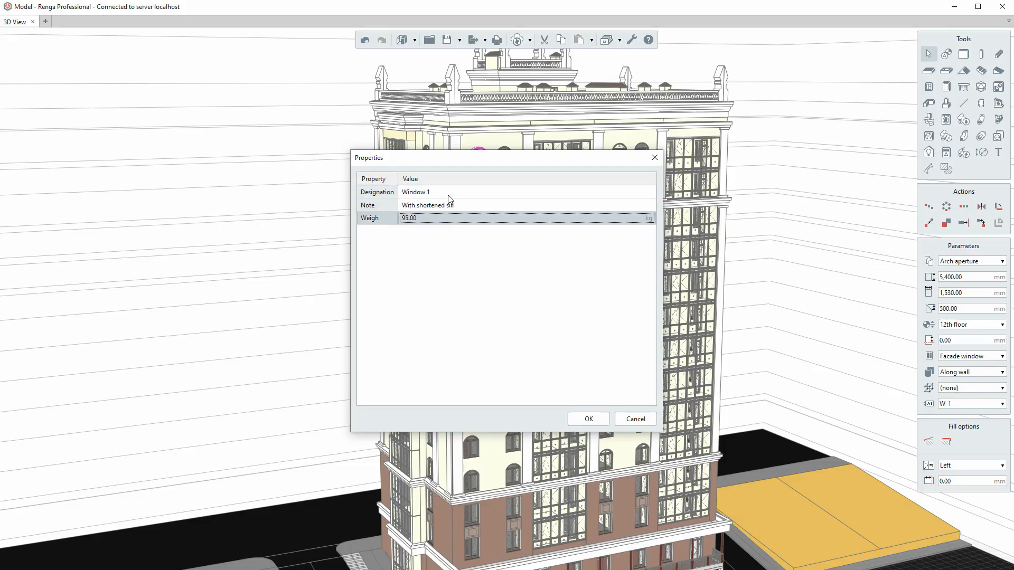
{"action": "left_click", "coordinate": [635, 420]}
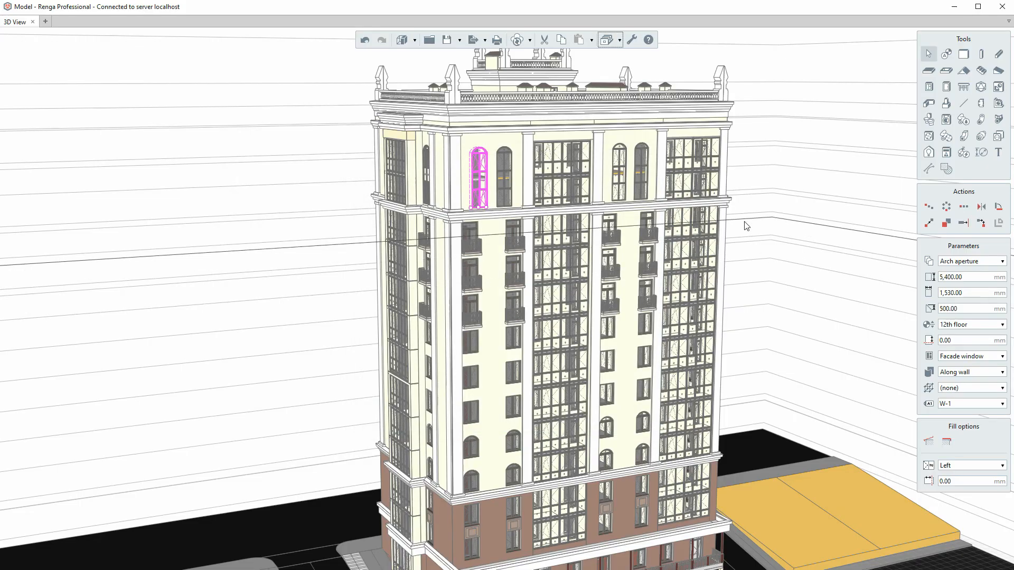
{"action": "key", "text": "Escape"}
- Open the project's object properties settings
{"action": "middle_click_drag", "start_coordinate": [725, 182], "coordinate": [640, 221]}
{"action": "scroll", "coordinate": [457, 227], "scroll_direction": "up", "scroll_amount": 2}
{"action": "middle_click_drag", "start_coordinate": [457, 227], "coordinate": [462, 242]}
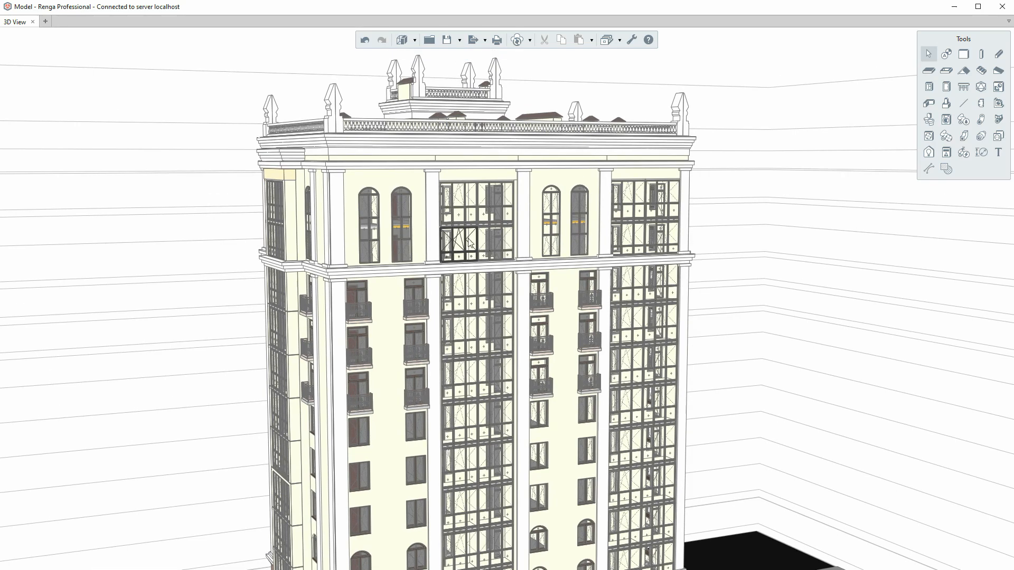
{"action": "left_click", "coordinate": [620, 40]}
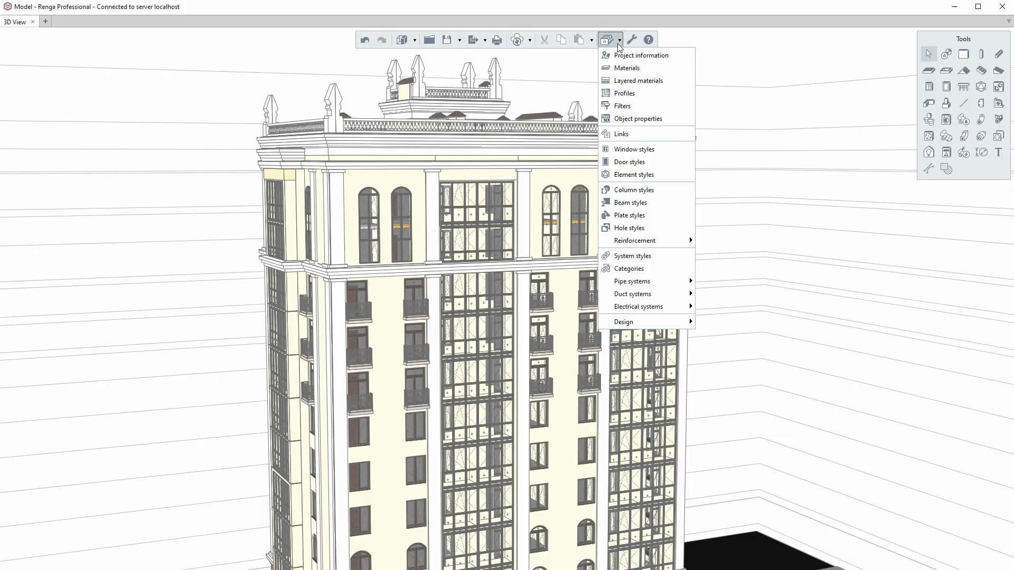
{"action": "left_click", "coordinate": [631, 120]}
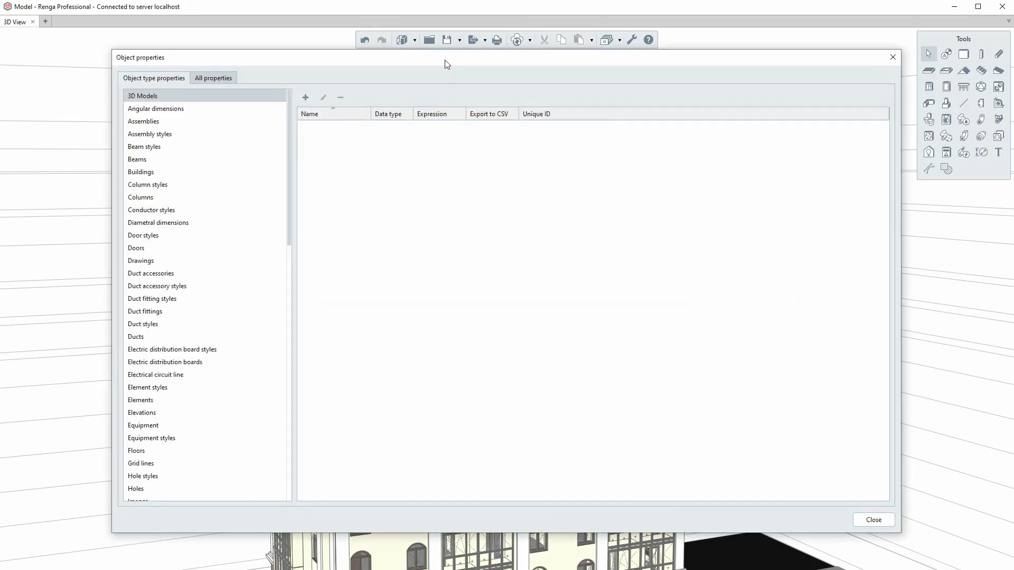
{"action": "left_click_drag", "start_coordinate": [445, 63], "coordinate": [476, 68]}
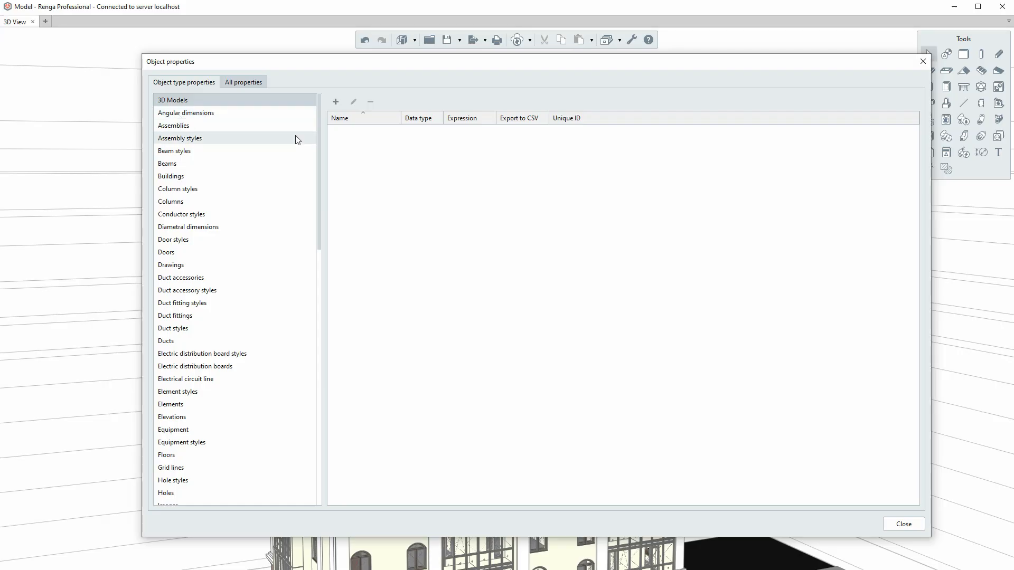
- Look through the full list of object types that can have properties assigned
{"action": "scroll", "coordinate": [230, 136], "scroll_direction": "down", "scroll_amount": 3}
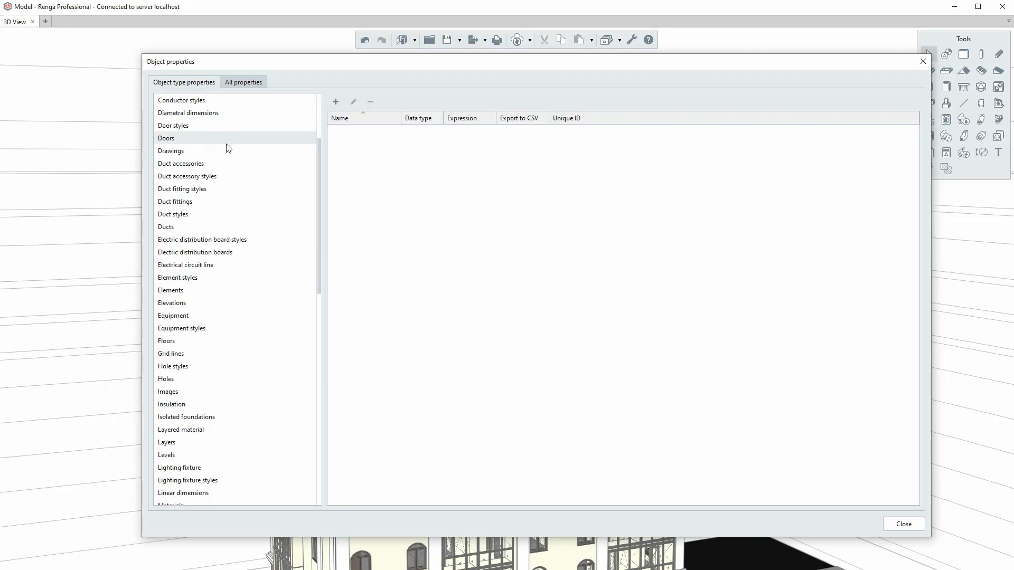
{"action": "scroll", "coordinate": [229, 147], "scroll_direction": "down", "scroll_amount": 4}
{"action": "scroll", "coordinate": [226, 146], "scroll_direction": "down", "scroll_amount": 3}
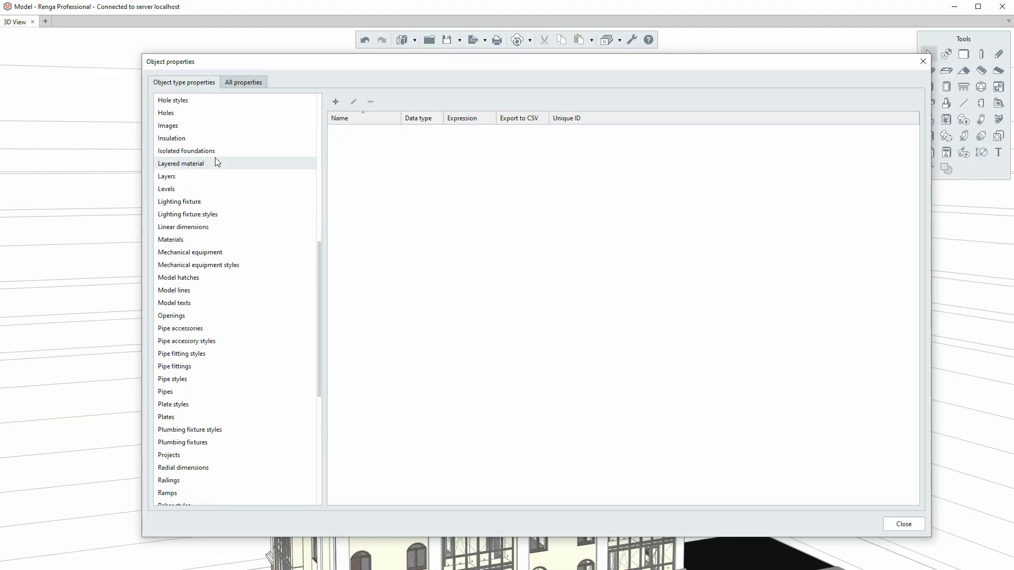
{"action": "scroll", "coordinate": [215, 158], "scroll_direction": "down", "scroll_amount": 6}
{"action": "scroll", "coordinate": [208, 198], "scroll_direction": "down", "scroll_amount": 2}
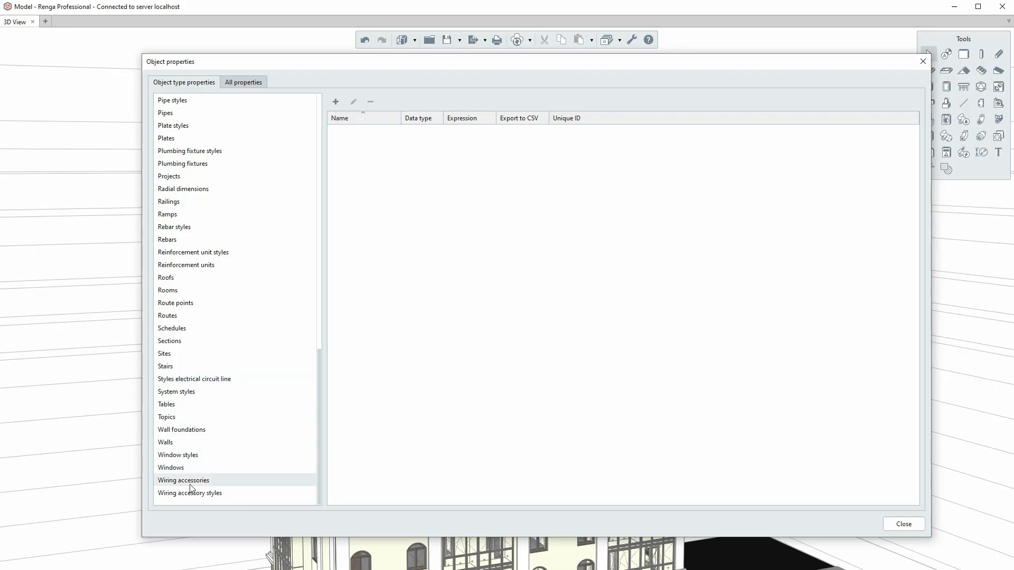
{"action": "left_click_drag", "start_coordinate": [319, 369], "coordinate": [312, 104]}
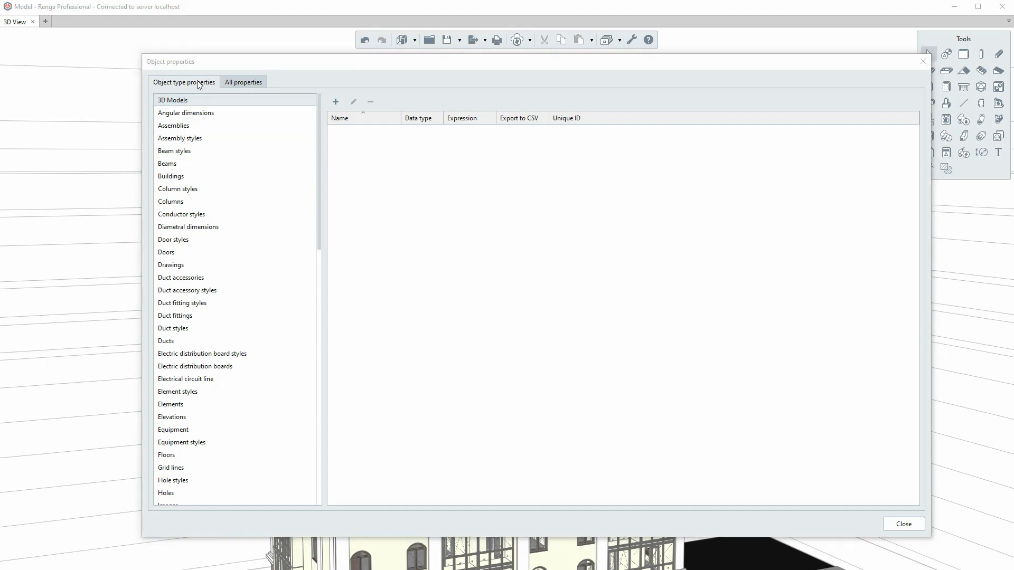
{"action": "scroll", "coordinate": [222, 169], "scroll_direction": "down", "scroll_amount": 2}
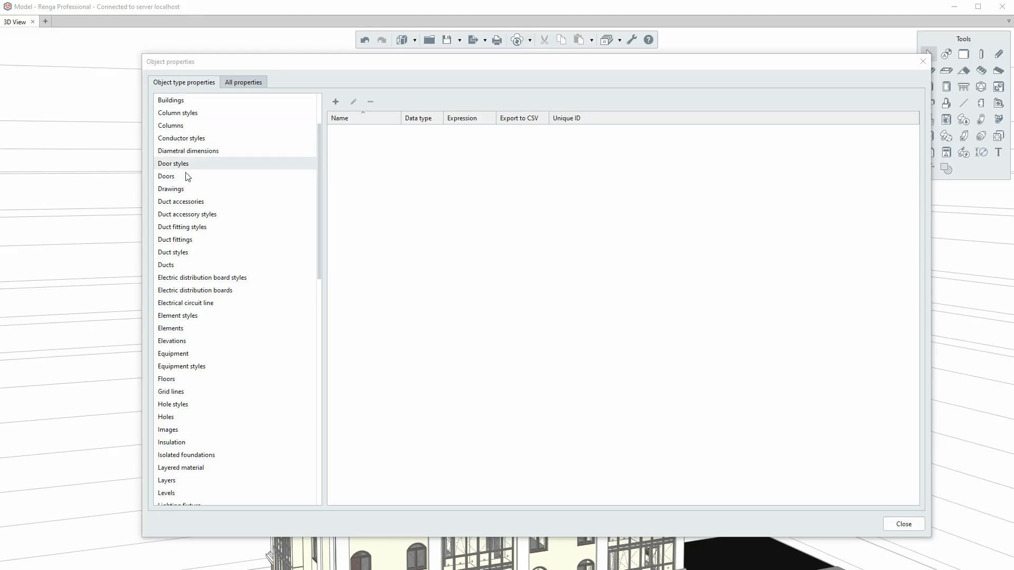
{"action": "scroll", "coordinate": [201, 164], "scroll_direction": "up", "scroll_amount": 2}
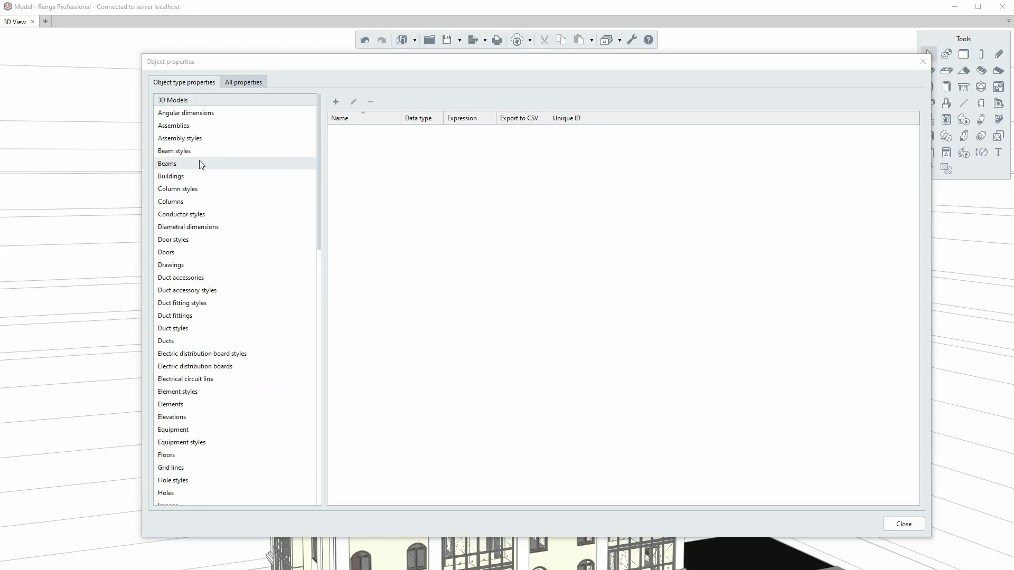
- Review the list of all properties in the project and inspect the Comments property's definition without changing it
{"action": "left_click", "coordinate": [242, 84]}
{"action": "scroll", "coordinate": [222, 191], "scroll_direction": "down", "scroll_amount": 2}
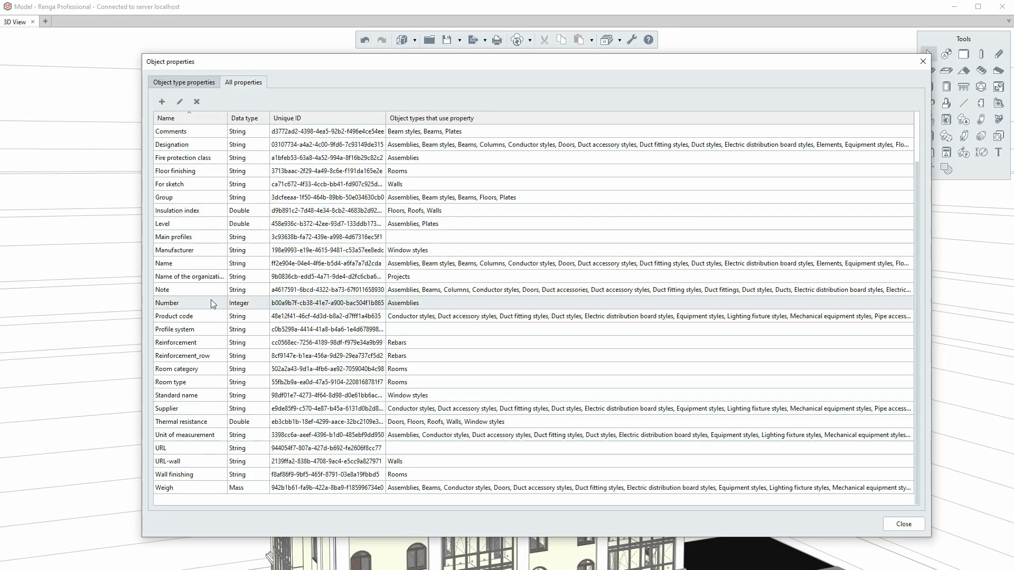
{"action": "scroll", "coordinate": [200, 264], "scroll_direction": "up", "scroll_amount": 2}
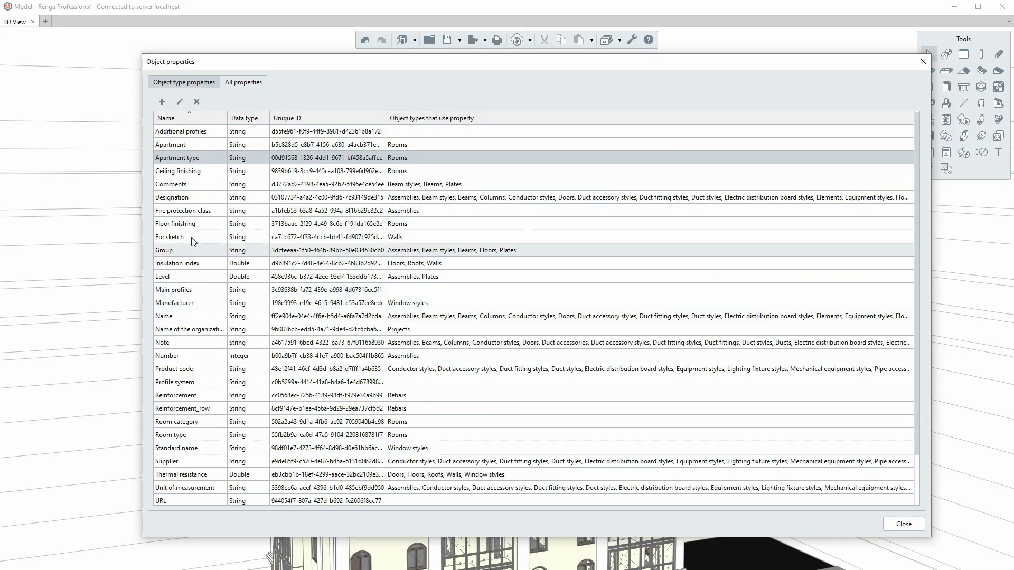
{"action": "left_click", "coordinate": [179, 101]}
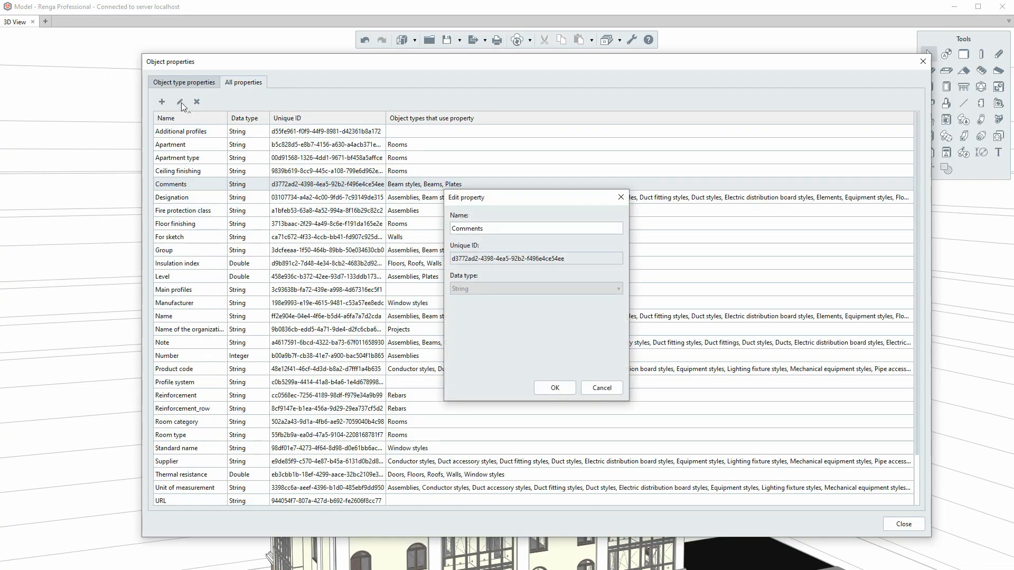
{"action": "left_click", "coordinate": [602, 389]}
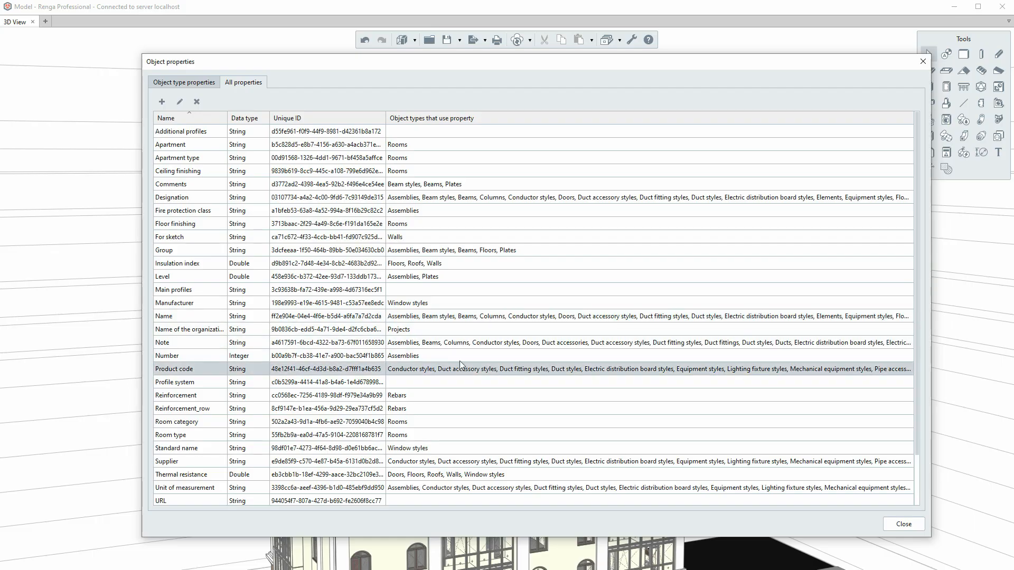
- Show the properties assigned to the Windows object type and go through Designation, Note and Weigh
{"action": "left_click", "coordinate": [202, 83]}
{"action": "scroll", "coordinate": [196, 406], "scroll_direction": "down", "scroll_amount": 3}
{"action": "scroll", "coordinate": [196, 405], "scroll_direction": "down", "scroll_amount": 14}
{"action": "left_click", "coordinate": [196, 469]}
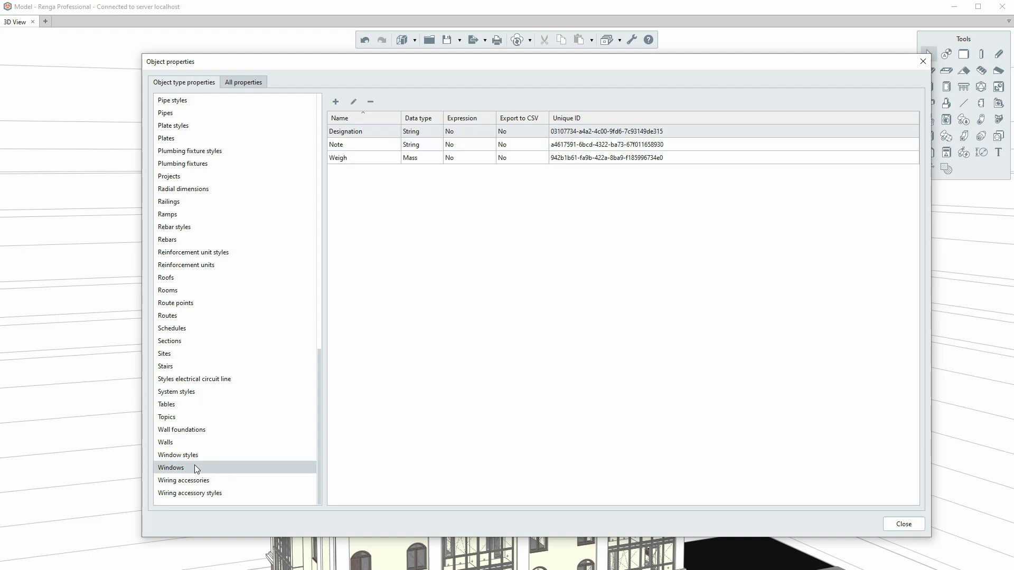
{"action": "left_click", "coordinate": [384, 133]}
{"action": "left_click", "coordinate": [384, 144]}
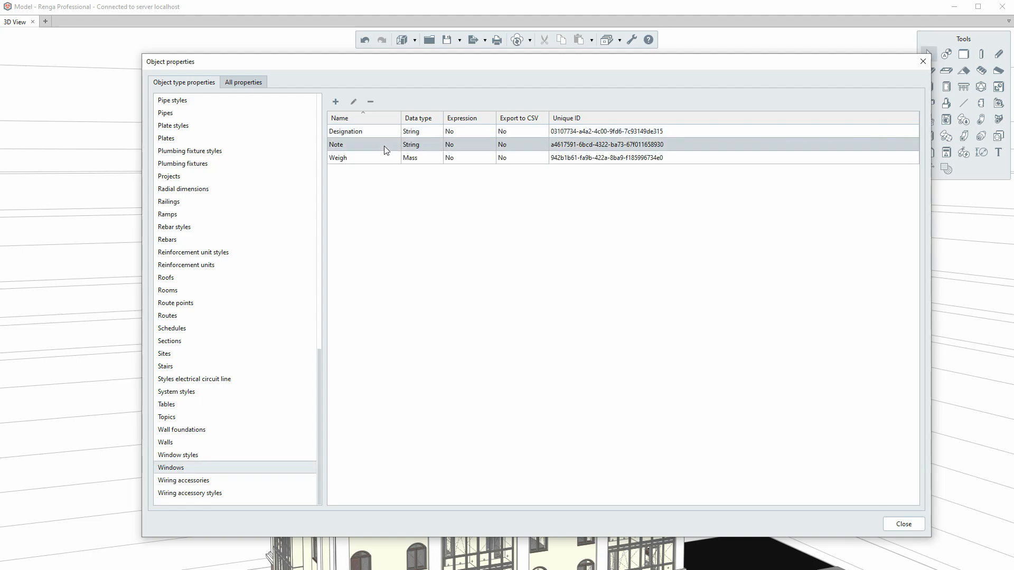
{"action": "left_click", "coordinate": [382, 157]}
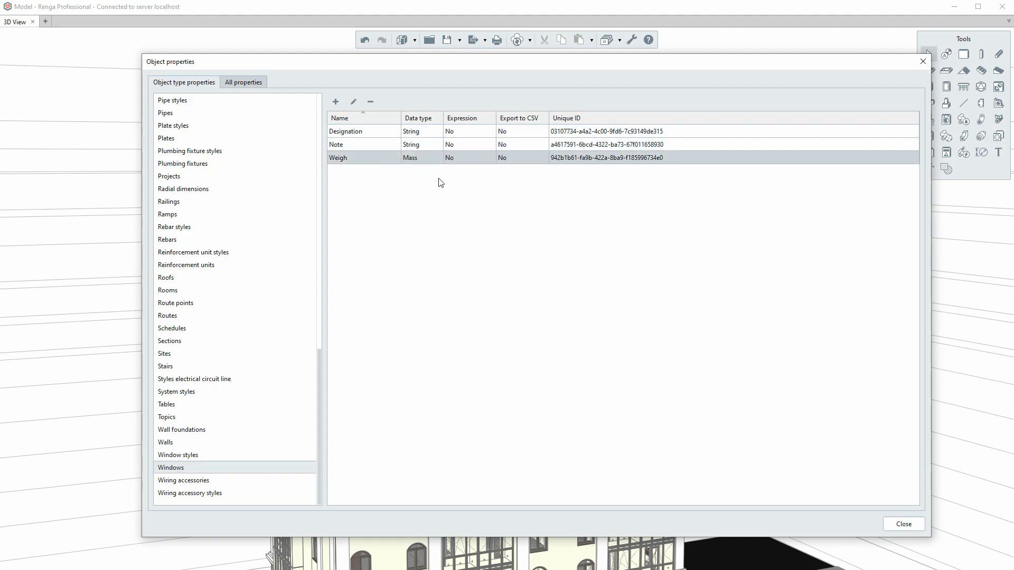
{"action": "left_click", "coordinate": [368, 132]}
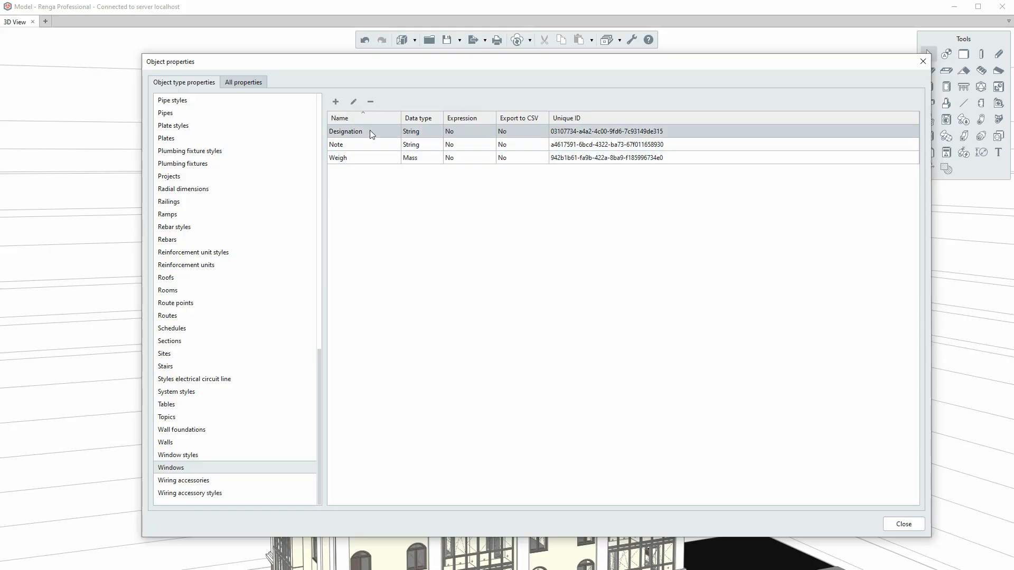
- Create a new String property named "Window fittings" for the Windows object type, with its values exported to CSV
{"action": "left_click", "coordinate": [335, 103]}
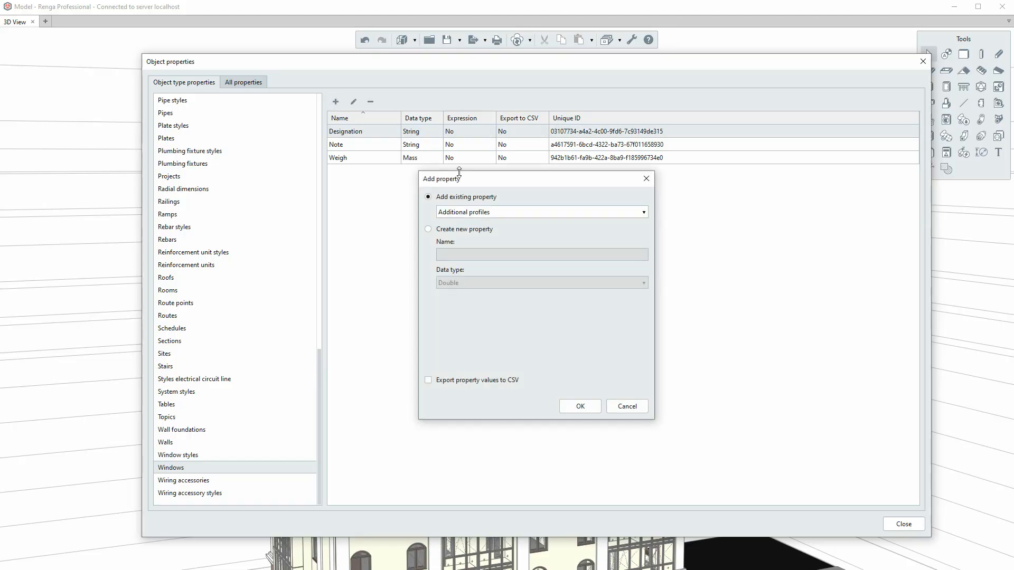
{"action": "left_click", "coordinate": [453, 231]}
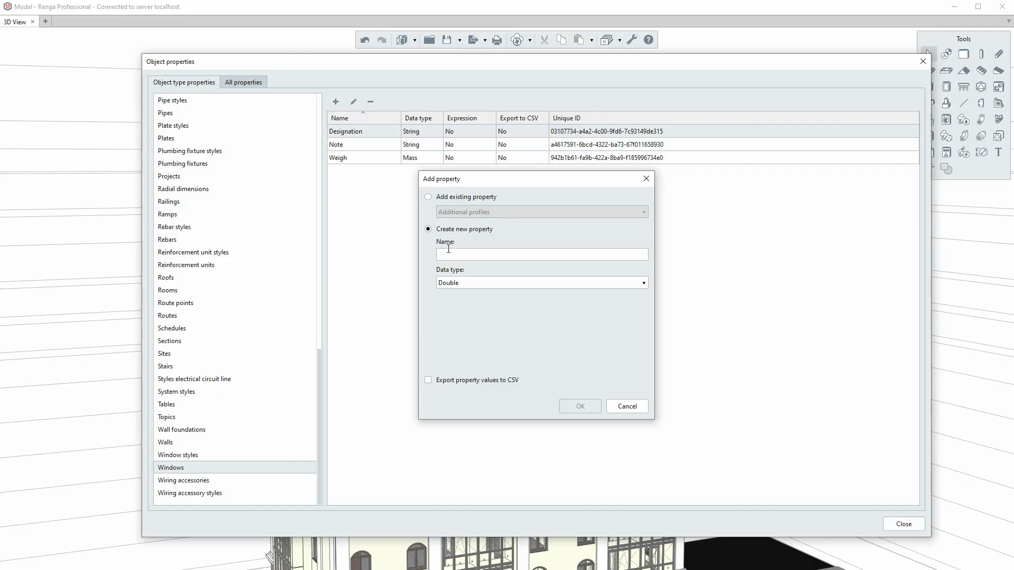
{"action": "left_click", "coordinate": [448, 251]}
{"action": "type", "text": "Window fittings"}
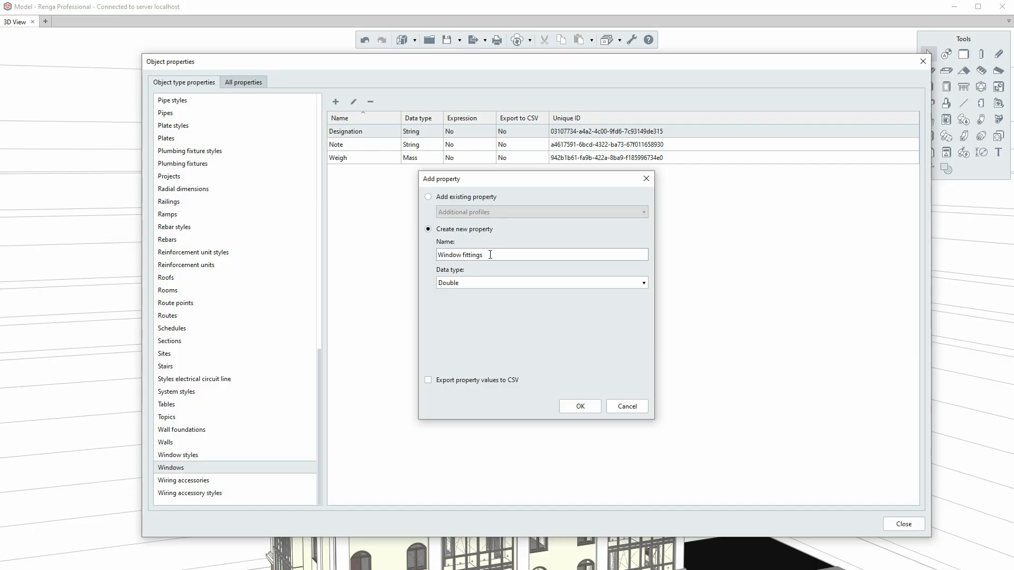
{"action": "left_click", "coordinate": [486, 283]}
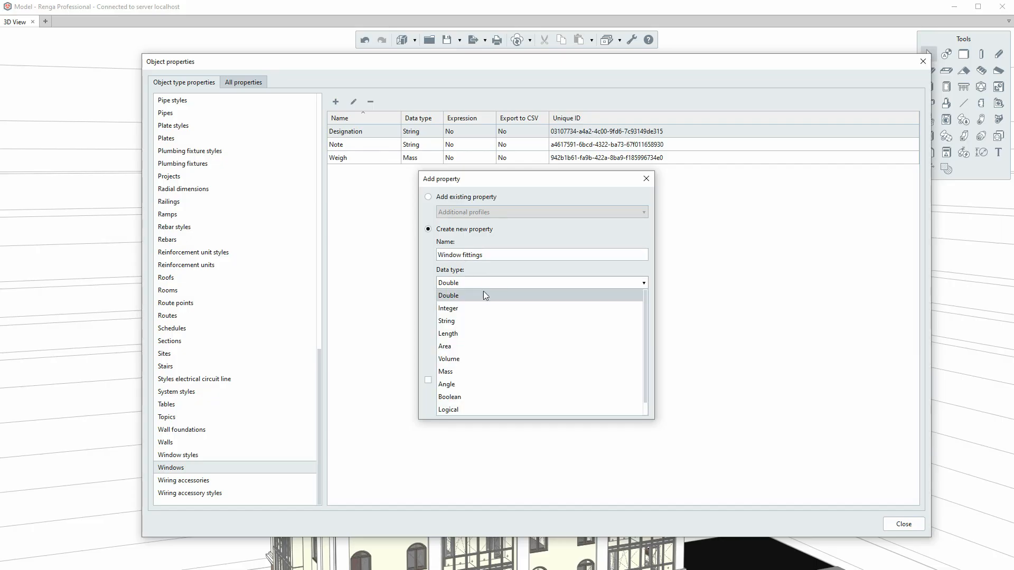
{"action": "scroll", "coordinate": [456, 370], "scroll_direction": "down", "scroll_amount": 1}
{"action": "left_click", "coordinate": [467, 311]}
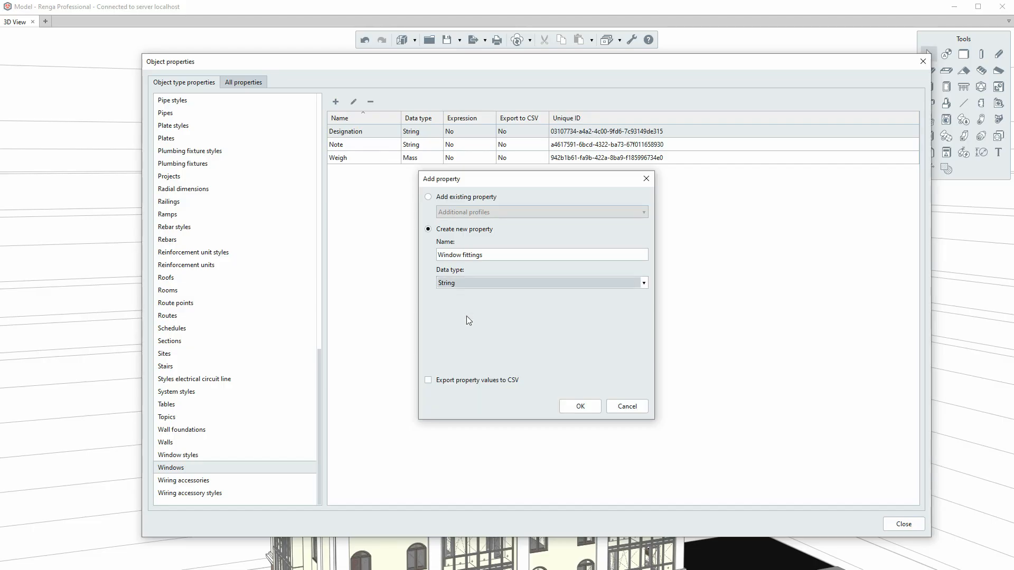
{"action": "left_click", "coordinate": [428, 381]}
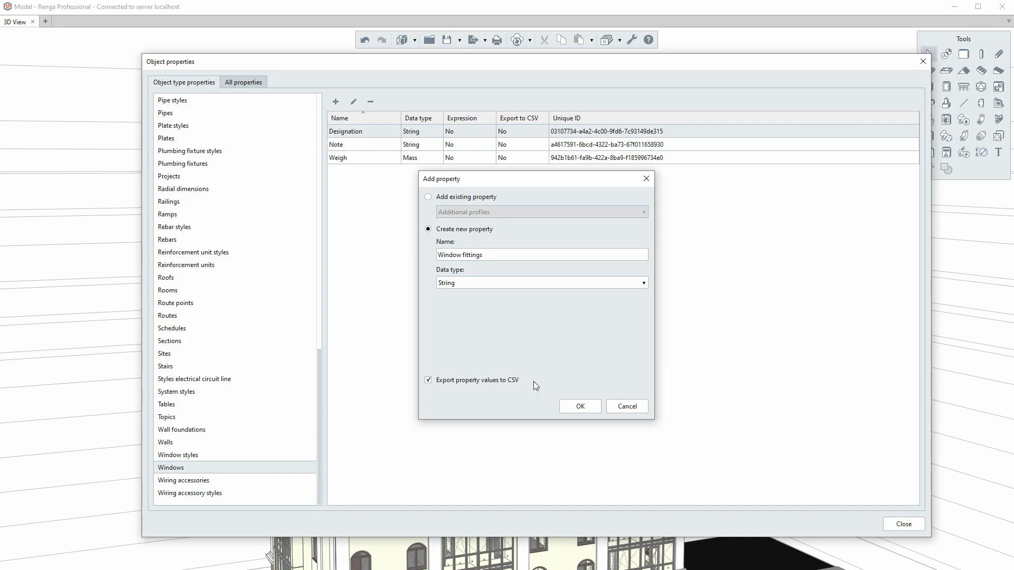
{"action": "left_click", "coordinate": [581, 406]}
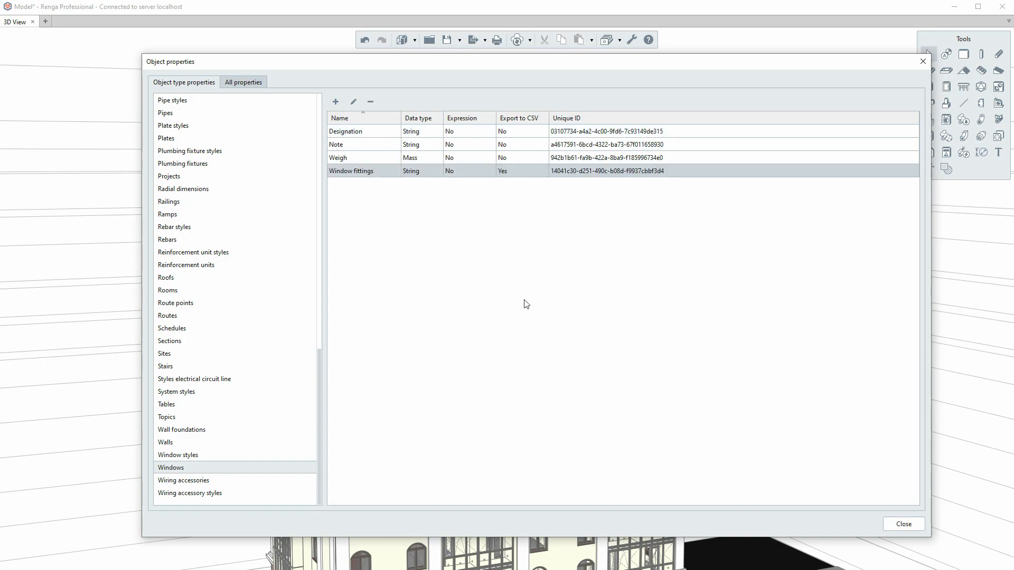
- Create a new Boolean property named "Window screen" for the Windows object type, with its values exported to CSV
{"action": "left_click", "coordinate": [336, 102]}
{"action": "left_click", "coordinate": [445, 232]}
{"action": "left_click", "coordinate": [457, 255]}
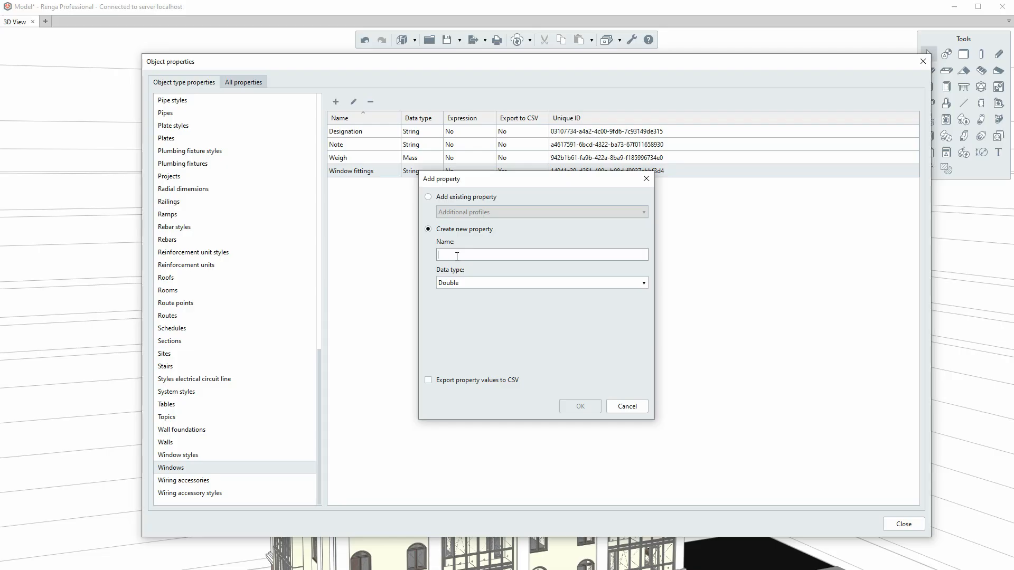
{"action": "type", "text": "Window screen"}
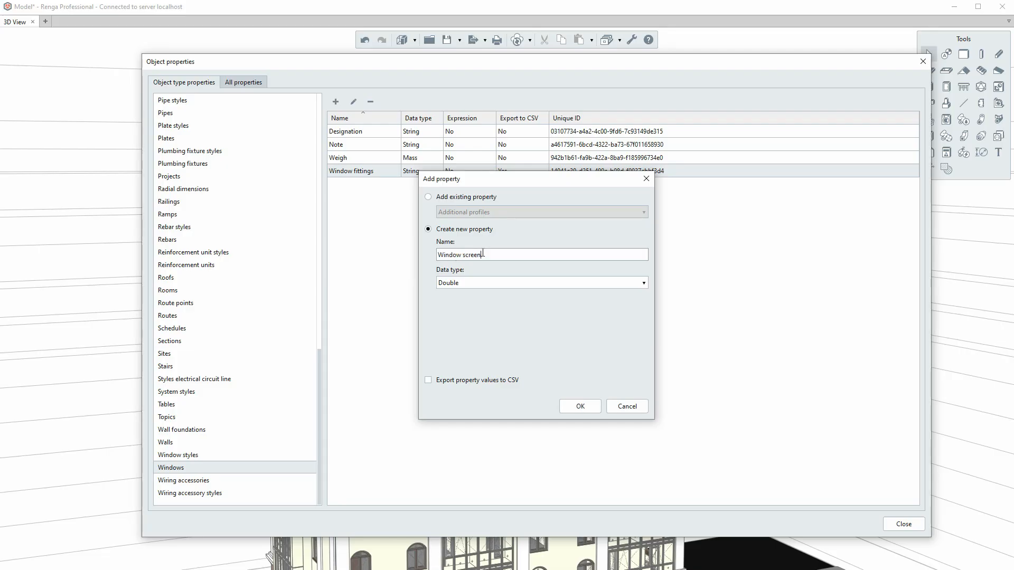
{"action": "left_click", "coordinate": [496, 283]}
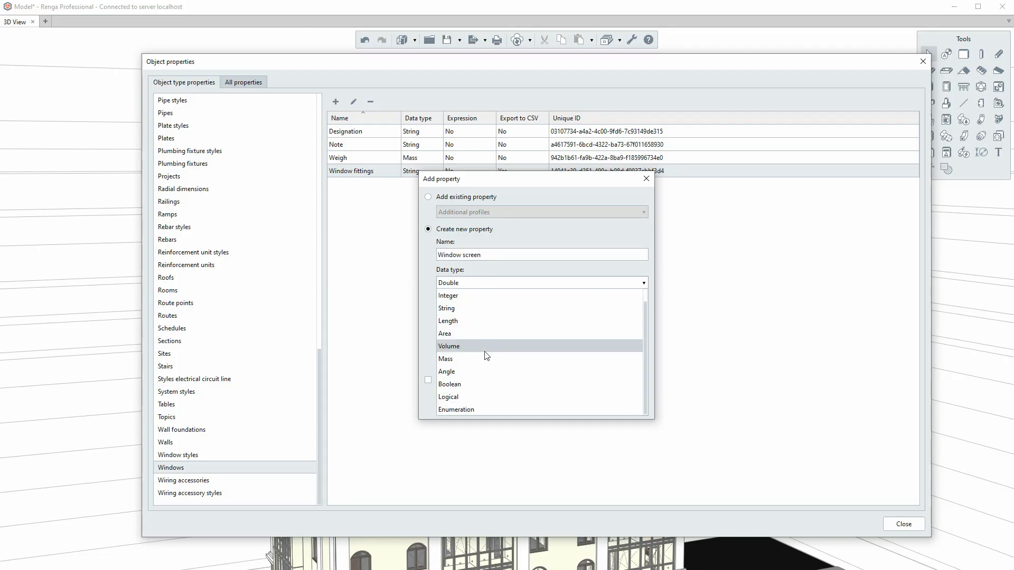
{"action": "left_click", "coordinate": [476, 386]}
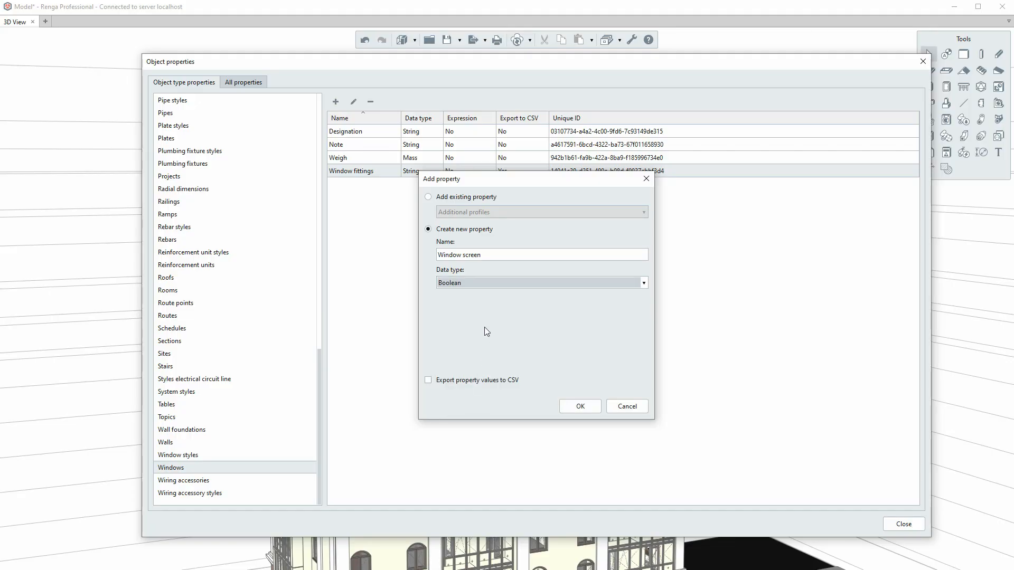
{"action": "left_click", "coordinate": [428, 380]}
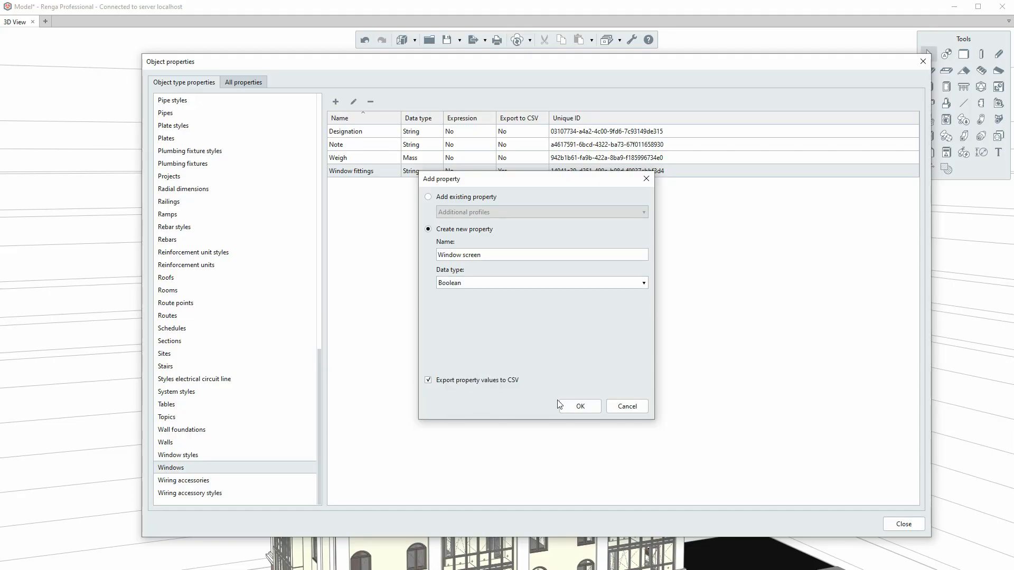
{"action": "left_click", "coordinate": [580, 405]}
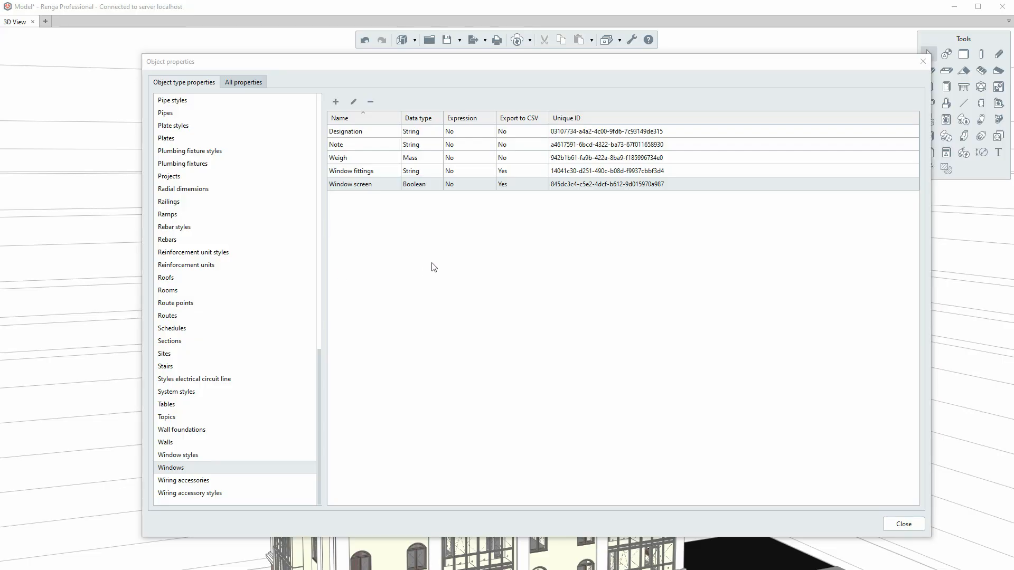
- Create a new Area property named "Opening size" for the Windows object type, with its values exported to CSV
{"action": "left_click", "coordinate": [335, 102]}
{"action": "left_click", "coordinate": [441, 229]}
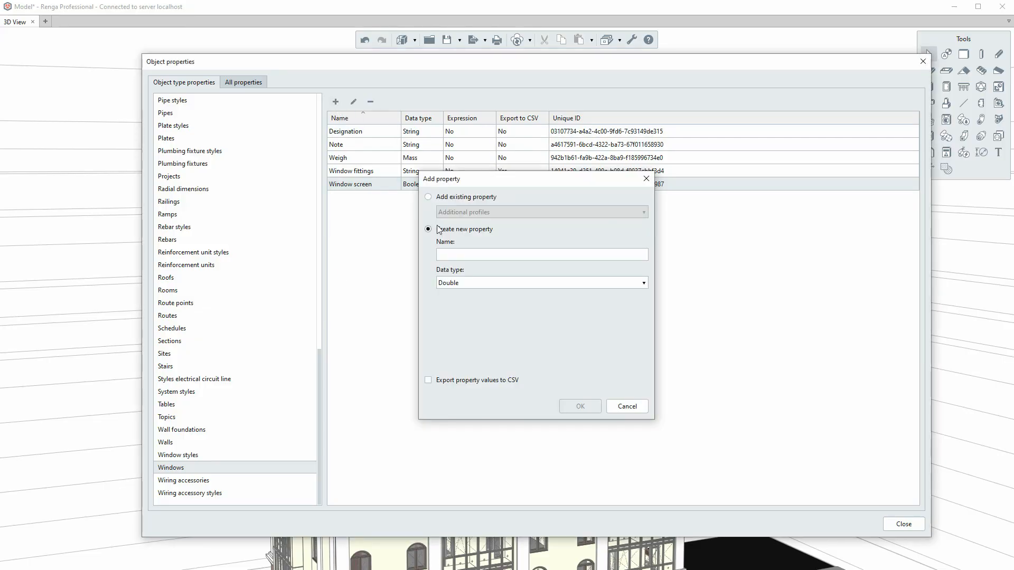
{"action": "left_click", "coordinate": [453, 254]}
{"action": "type", "text": "Opening size"}
{"action": "left_click", "coordinate": [470, 283]}
{"action": "left_click", "coordinate": [460, 353]}
{"action": "left_click", "coordinate": [428, 380]}
{"action": "left_click", "coordinate": [580, 406]}
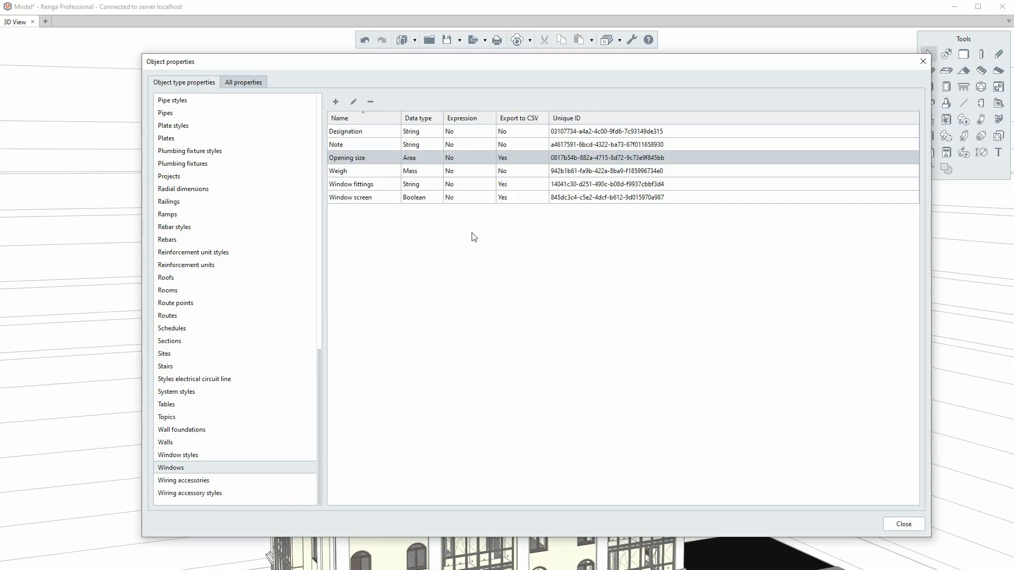
- Enable an expression for the Opening size property, leaving the expression empty, and close the object properties
{"action": "left_click", "coordinate": [467, 195]}
{"action": "double_click", "coordinate": [468, 157]}
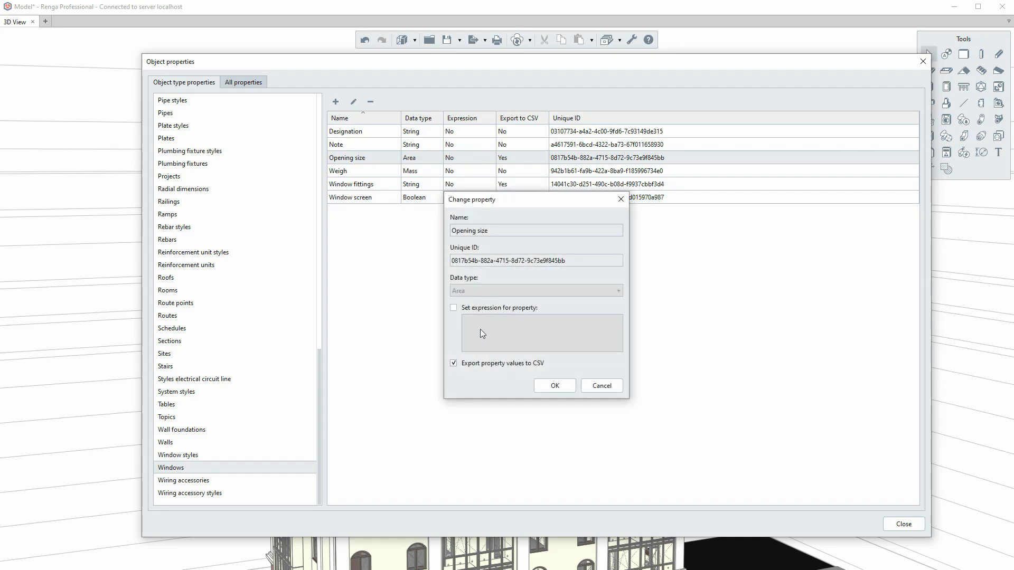
{"action": "left_click", "coordinate": [454, 307]}
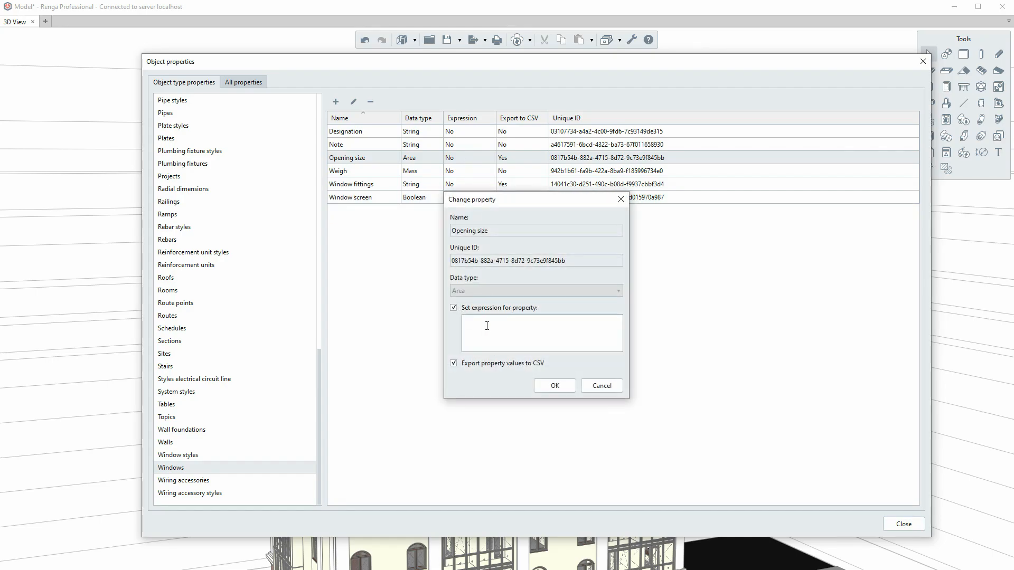
{"action": "left_click", "coordinate": [555, 386]}
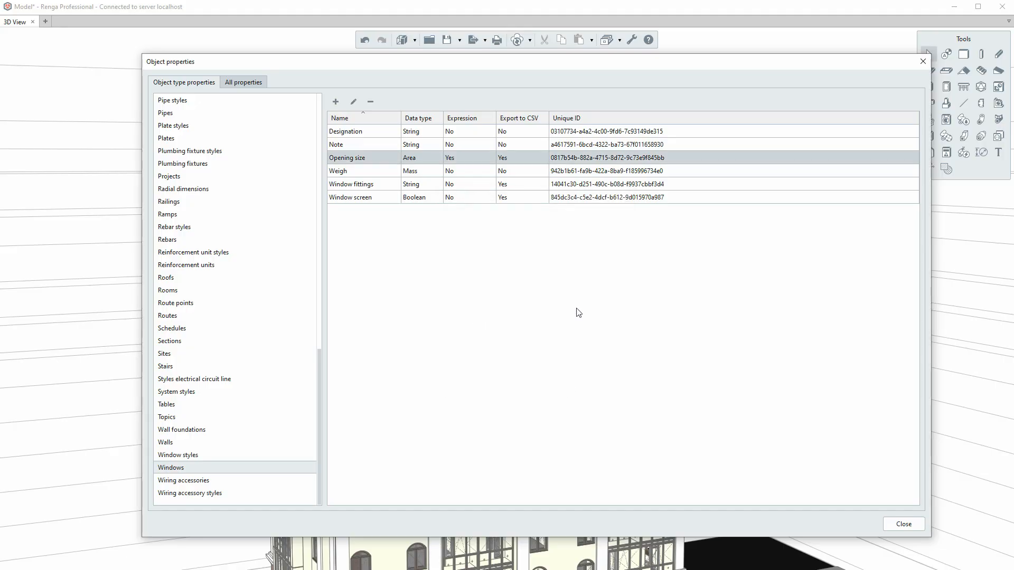
{"action": "left_click", "coordinate": [904, 524]}
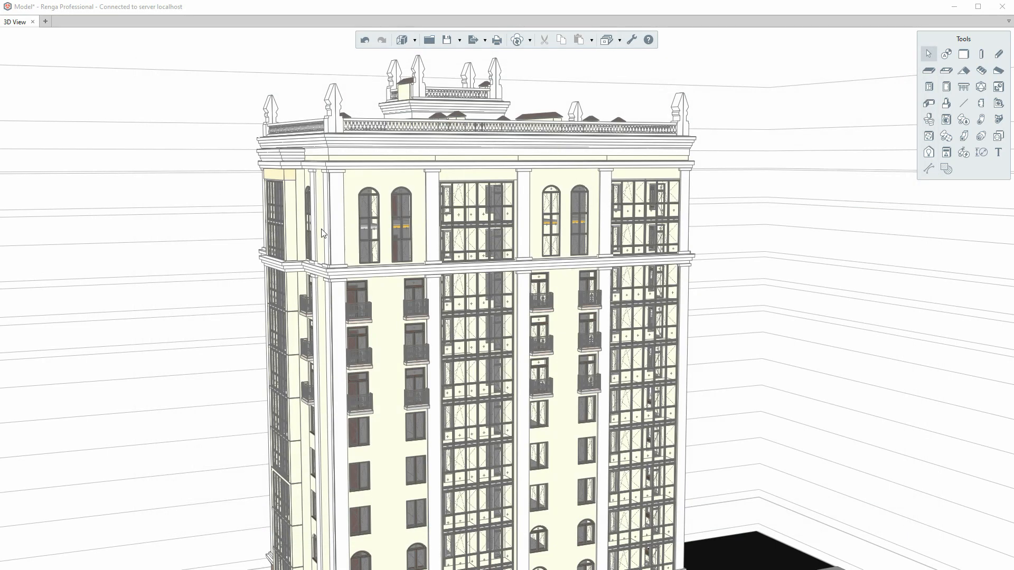
- Consult the help topic on object property data types, including valid values and expression examples
{"action": "left_click", "coordinate": [648, 41]}
{"action": "left_click", "coordinate": [243, 299]}
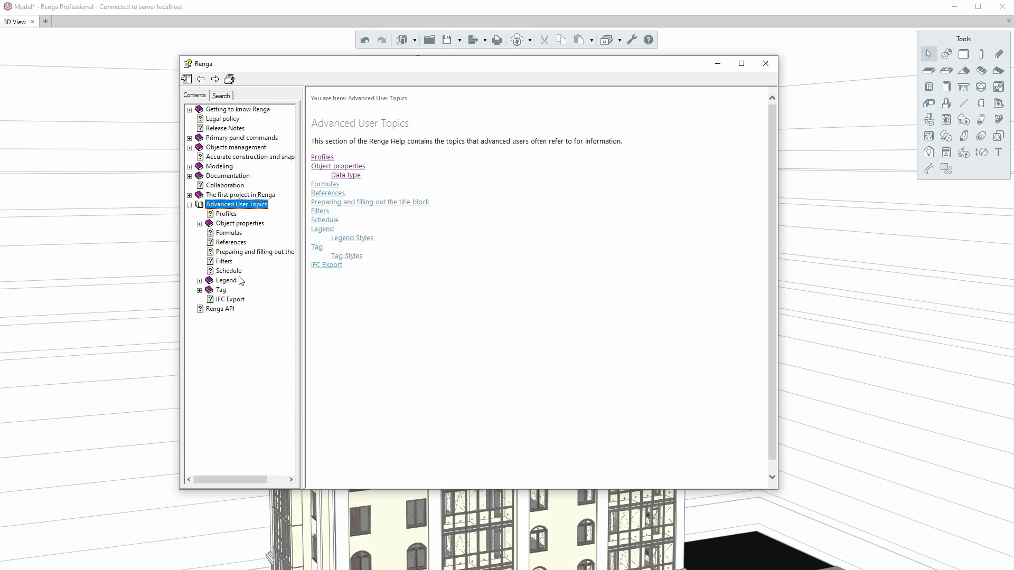
{"action": "left_click", "coordinate": [238, 225]}
{"action": "left_click", "coordinate": [239, 234]}
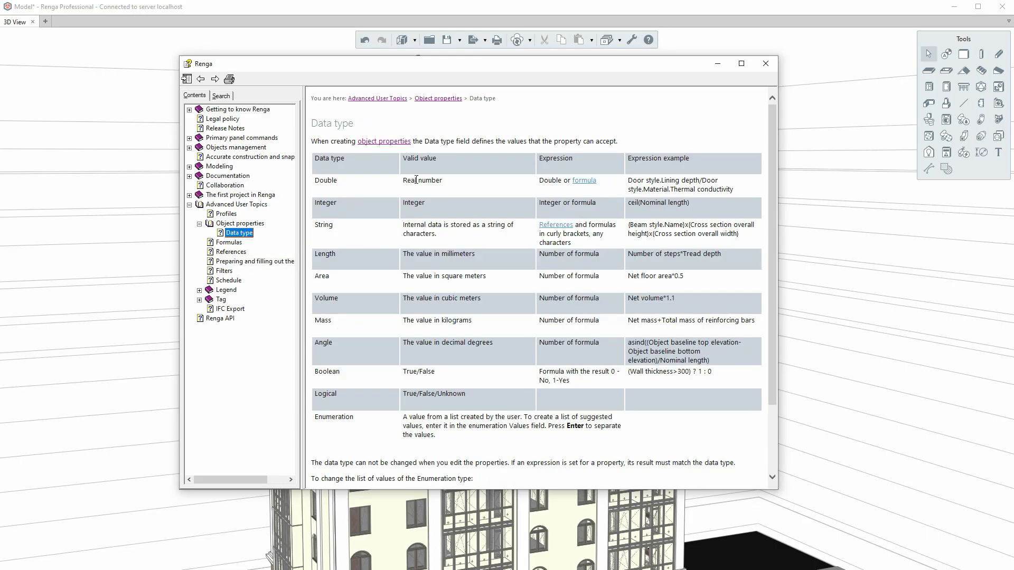
{"action": "scroll", "coordinate": [395, 258], "scroll_direction": "down", "scroll_amount": 3}
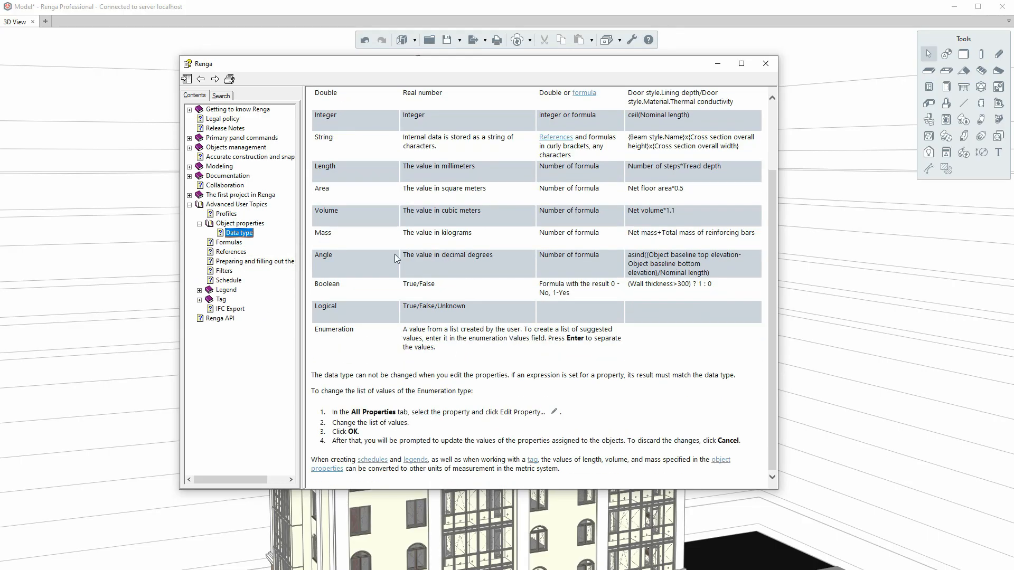
- Read the Formulas help topic, going through its variables, arithmetic operators and functions
{"action": "left_click", "coordinate": [233, 243]}
{"action": "left_click", "coordinate": [336, 207]}
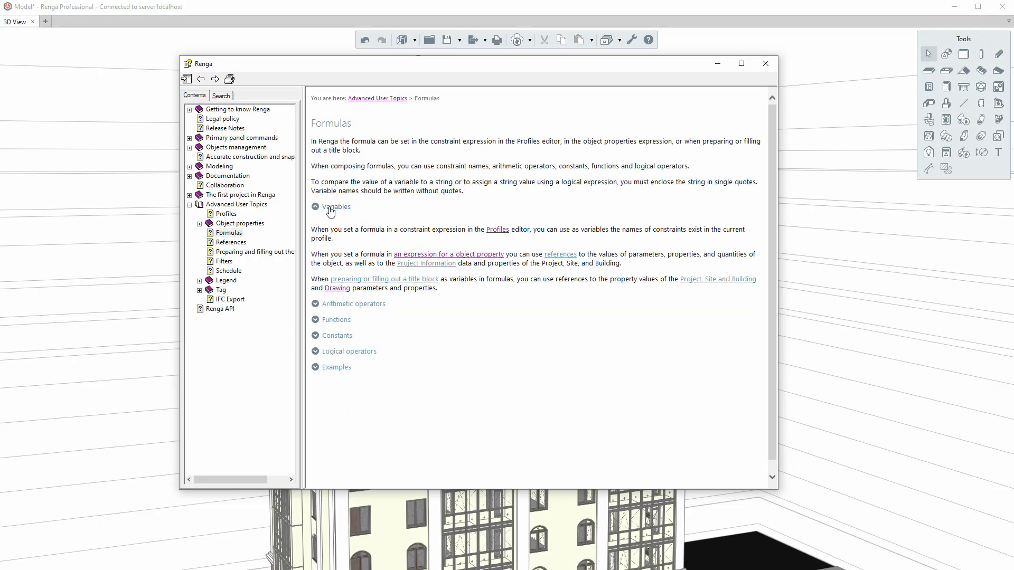
{"action": "left_click", "coordinate": [343, 307]}
{"action": "scroll", "coordinate": [338, 391], "scroll_direction": "down", "scroll_amount": 1}
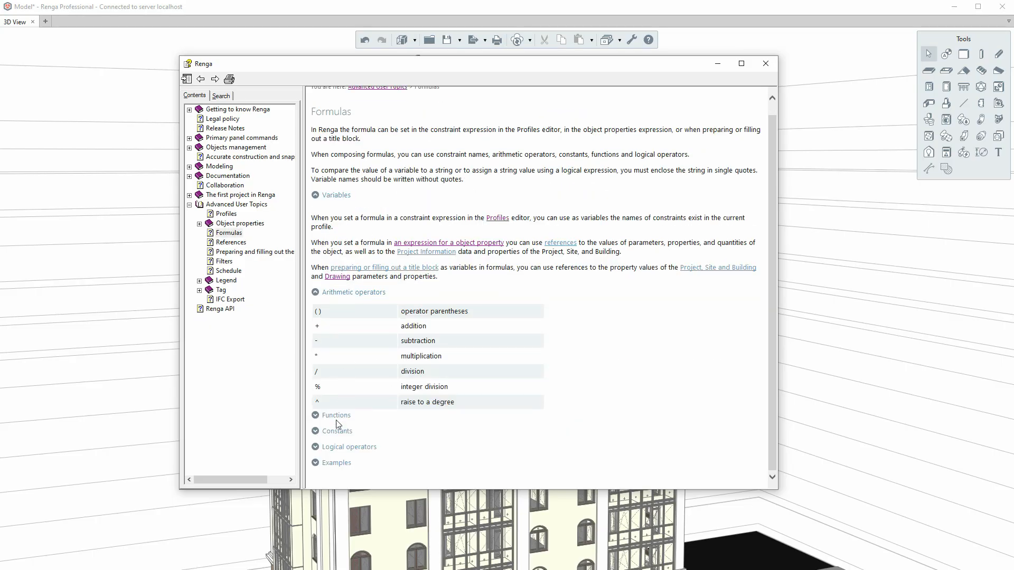
{"action": "left_click", "coordinate": [335, 419]}
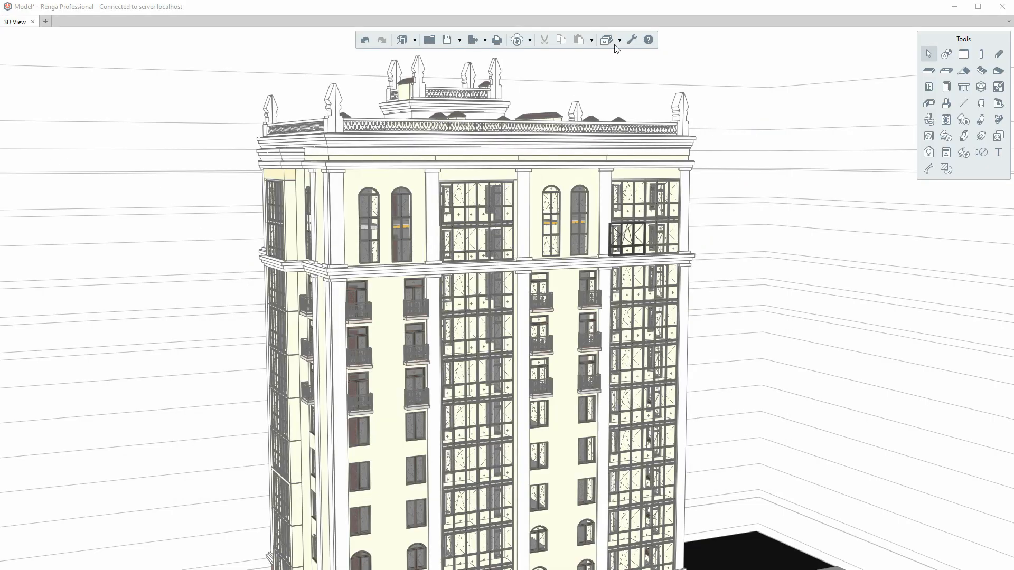
- Add the existing URL property to the Window styles object type, with its values exported to CSV
{"action": "left_click", "coordinate": [620, 40]}
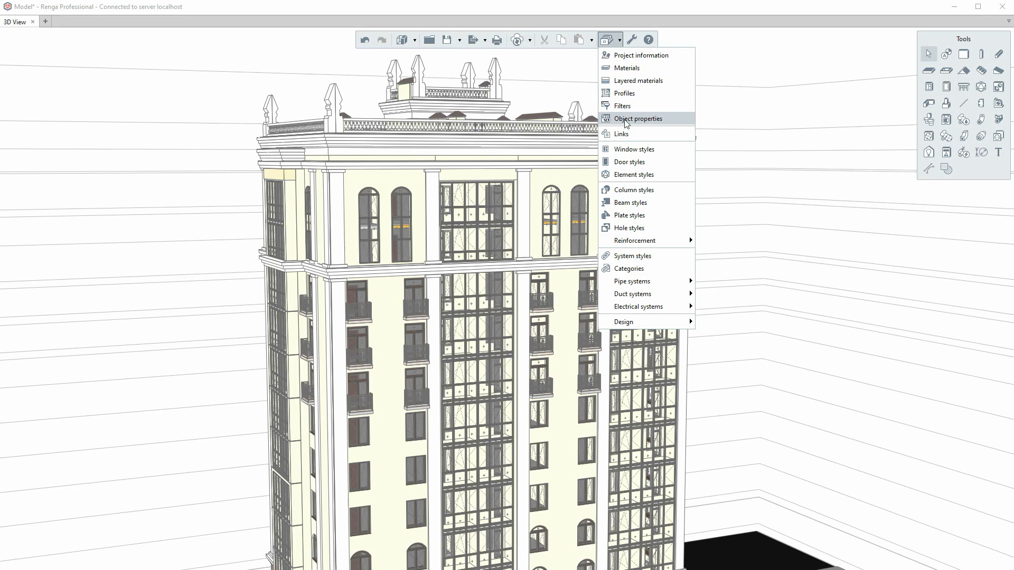
{"action": "left_click", "coordinate": [625, 120]}
{"action": "scroll", "coordinate": [233, 292], "scroll_direction": "down", "scroll_amount": 8}
{"action": "scroll", "coordinate": [235, 365], "scroll_direction": "down", "scroll_amount": 9}
{"action": "left_click", "coordinate": [157, 452]}
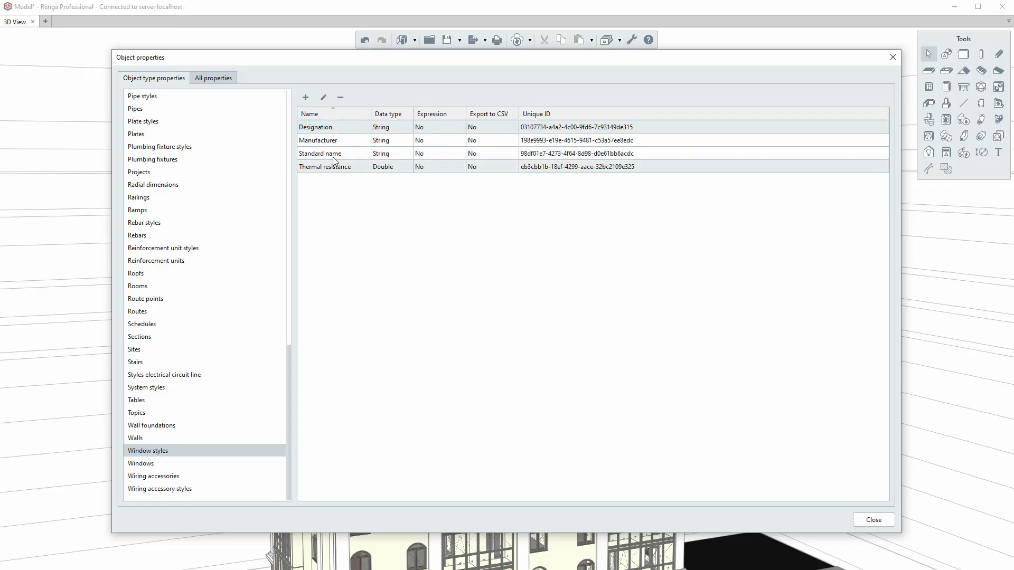
{"action": "left_click", "coordinate": [306, 99]}
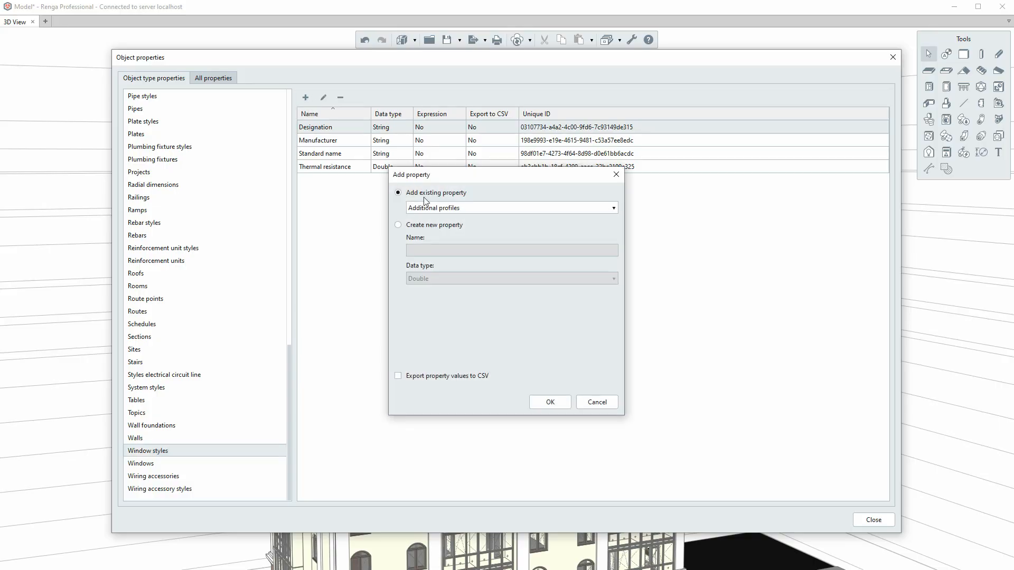
{"action": "left_click", "coordinate": [437, 208]}
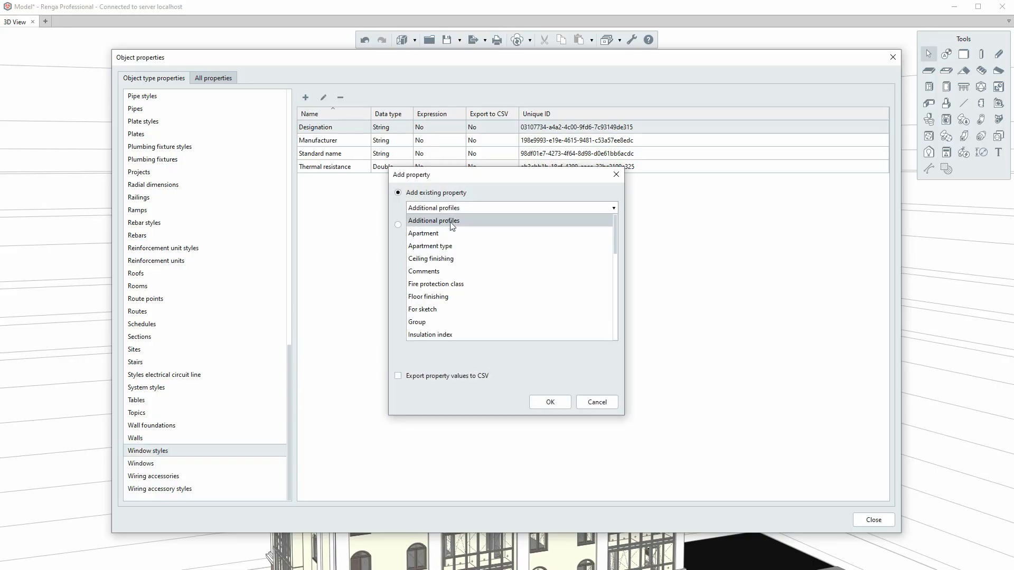
{"action": "scroll", "coordinate": [451, 225], "scroll_direction": "down", "scroll_amount": 6}
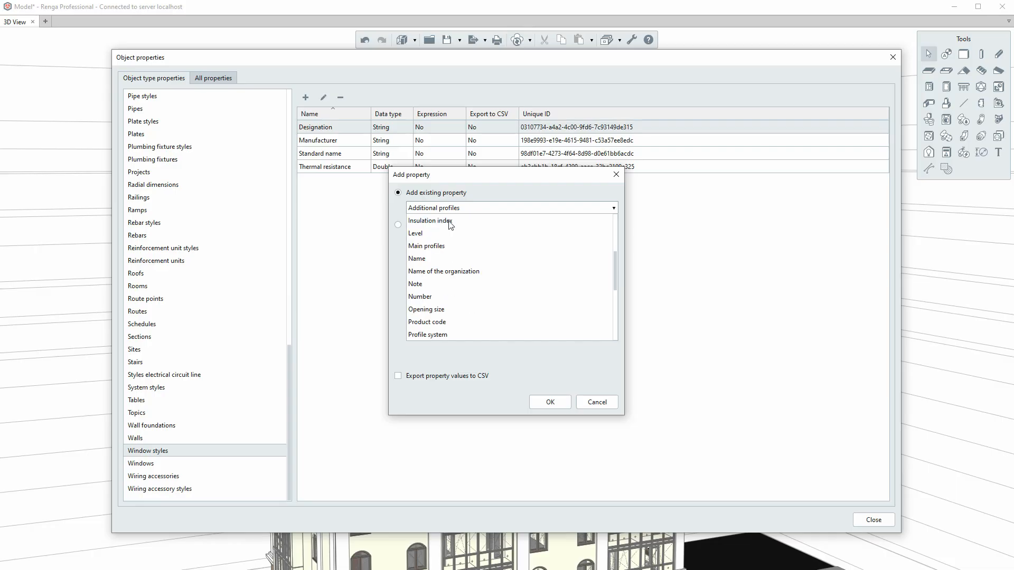
{"action": "scroll", "coordinate": [448, 226], "scroll_direction": "down", "scroll_amount": 1}
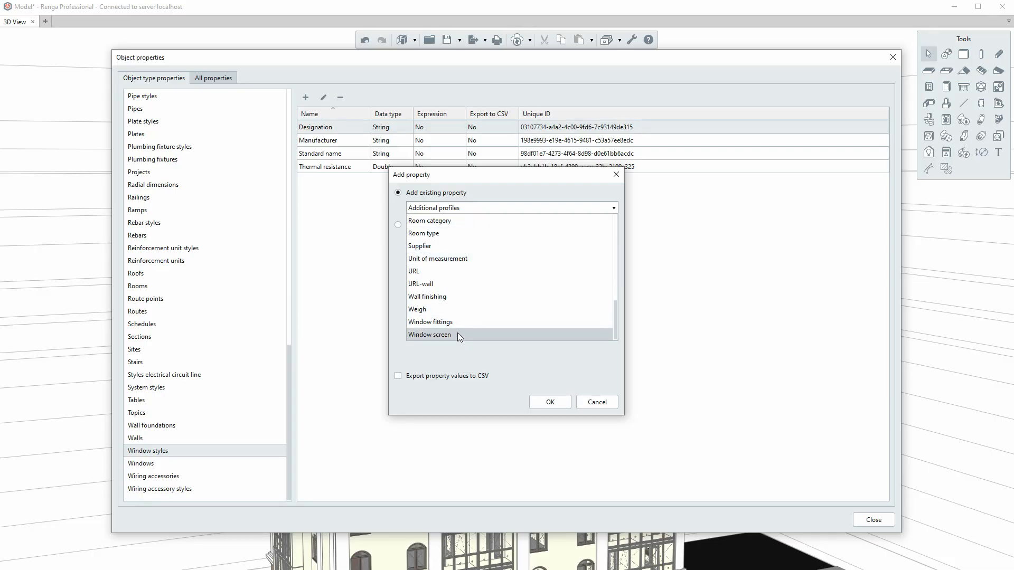
{"action": "left_click", "coordinate": [432, 271]}
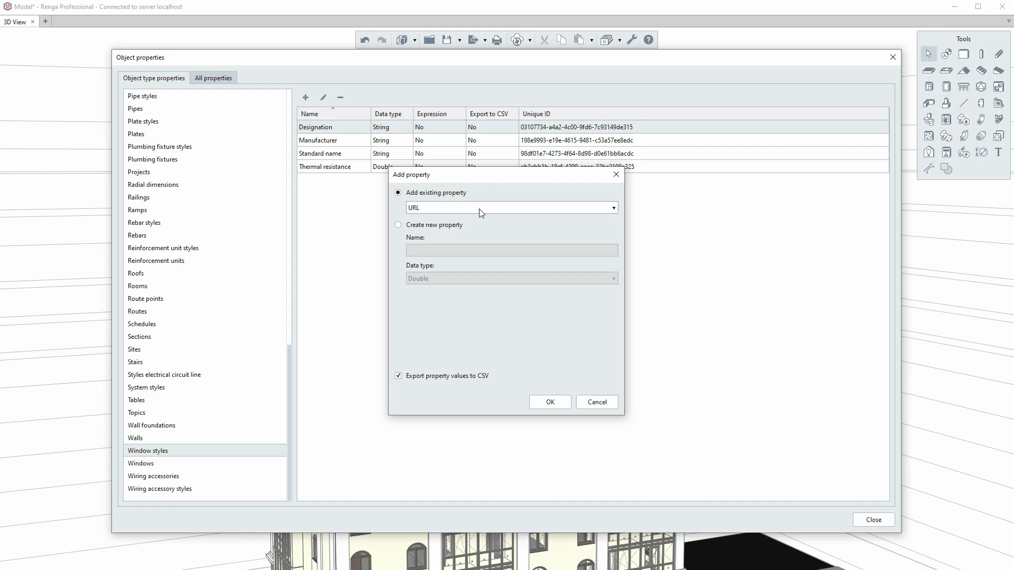
{"action": "left_click", "coordinate": [544, 400]}
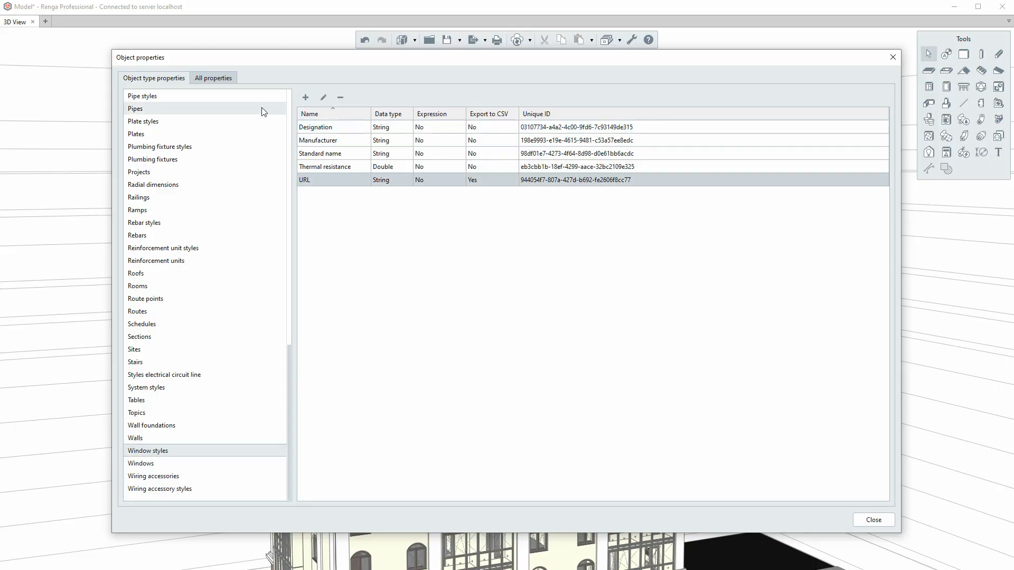
- Delete the URL-wall property from the project's list of all properties
{"action": "left_click", "coordinate": [221, 84]}
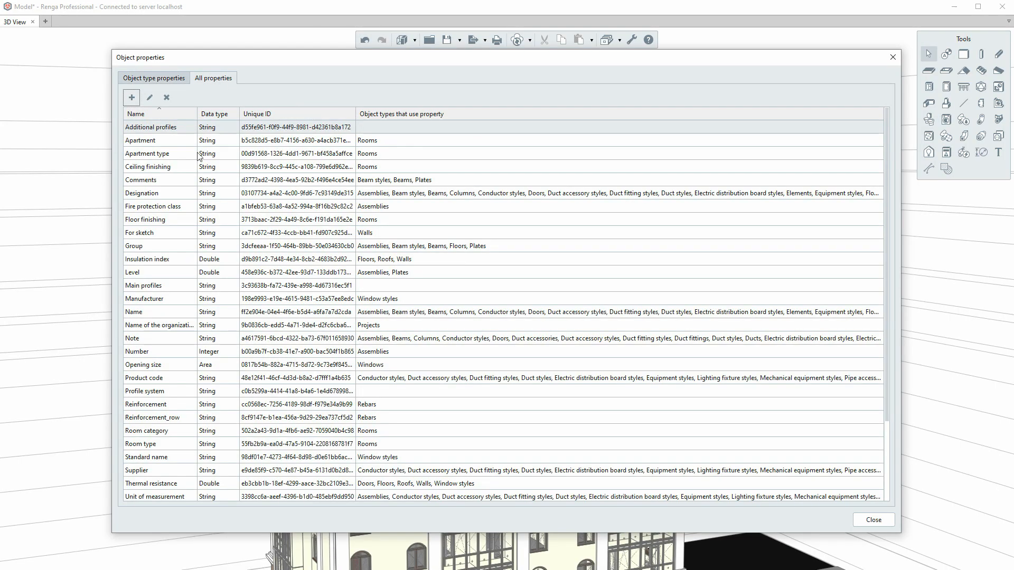
{"action": "scroll", "coordinate": [178, 406], "scroll_direction": "down", "scroll_amount": 3}
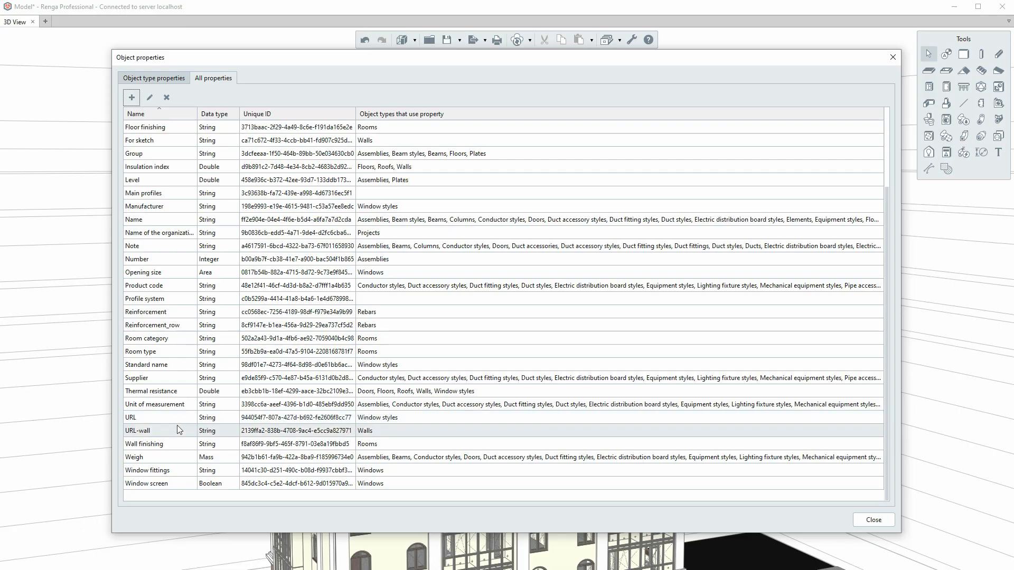
{"action": "left_click", "coordinate": [176, 426]}
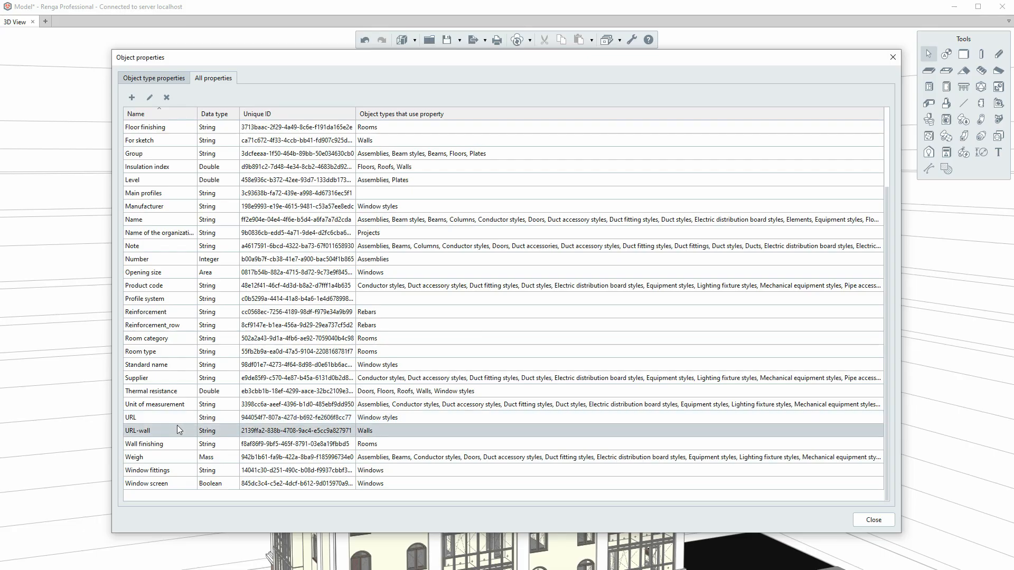
{"action": "left_click", "coordinate": [167, 98]}
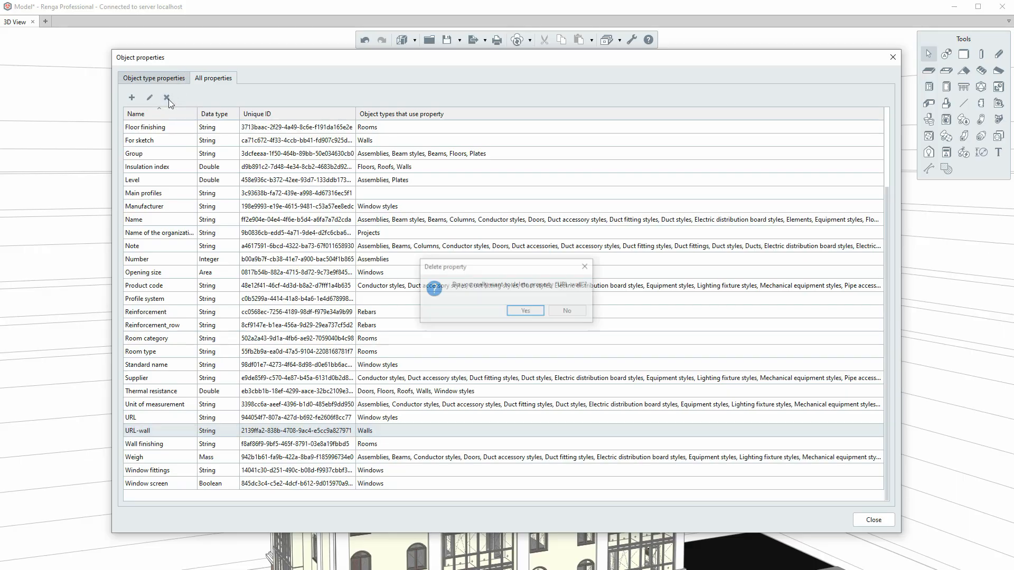
{"action": "left_click", "coordinate": [526, 312]}
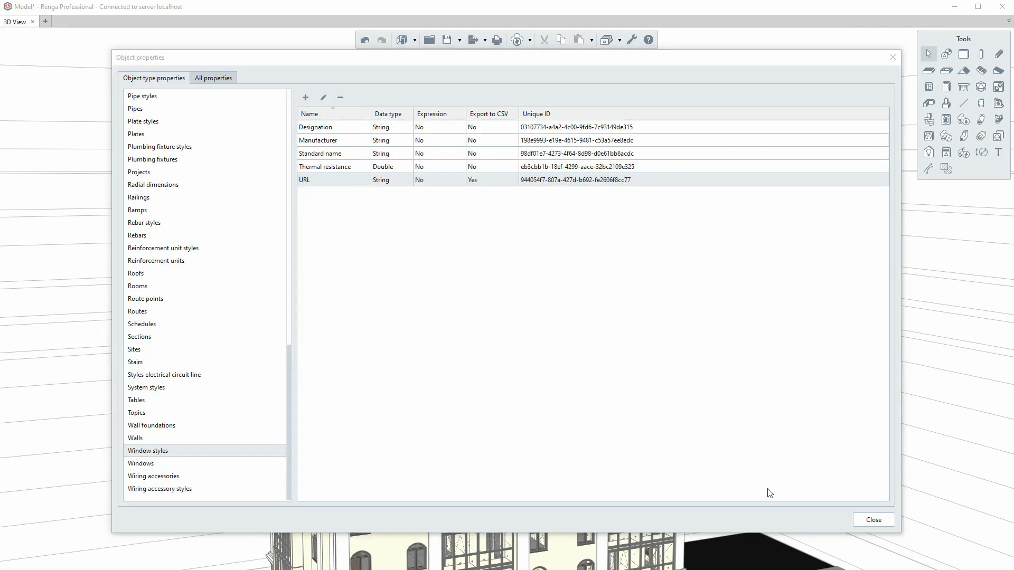
- Remove the Note property from the Walls object type and close the object properties
{"action": "left_click", "coordinate": [189, 438]}
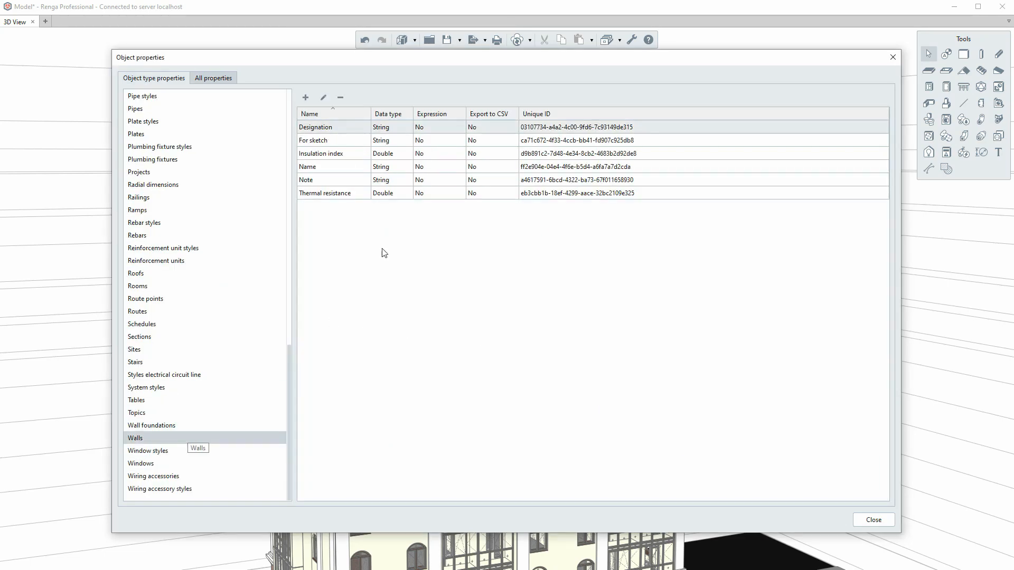
{"action": "left_click", "coordinate": [329, 184]}
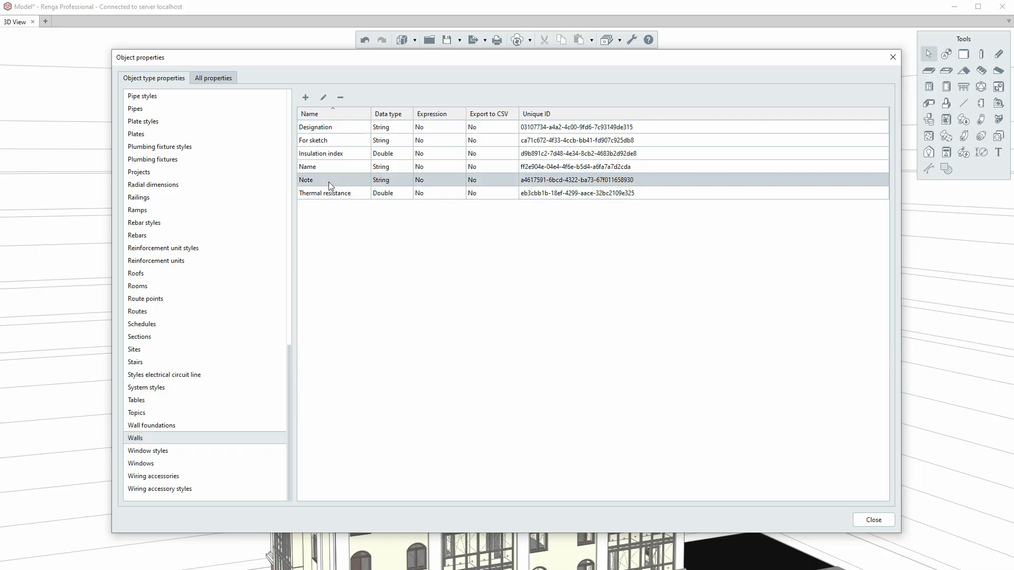
{"action": "right_click", "coordinate": [328, 181]}
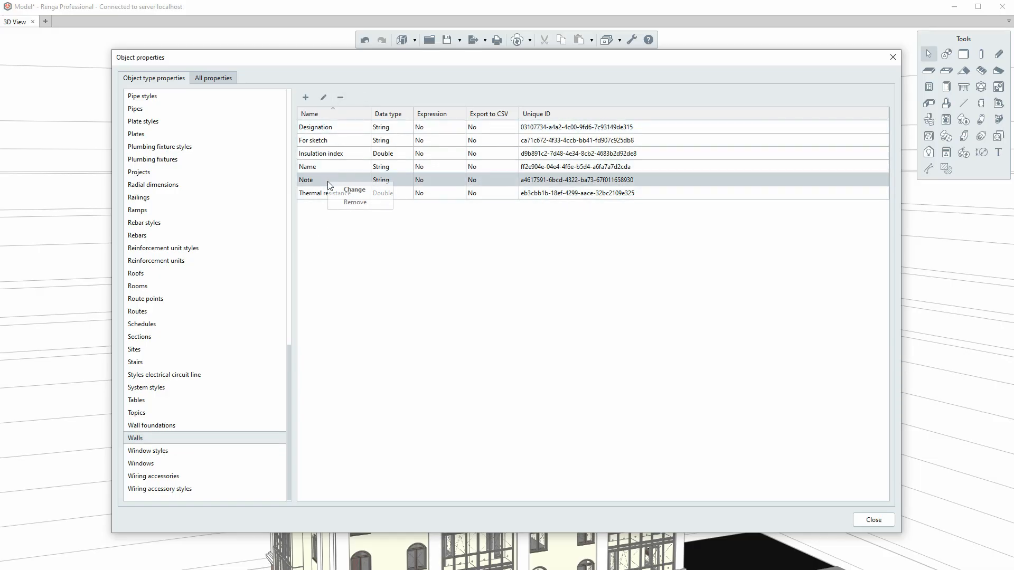
{"action": "left_click", "coordinate": [355, 201]}
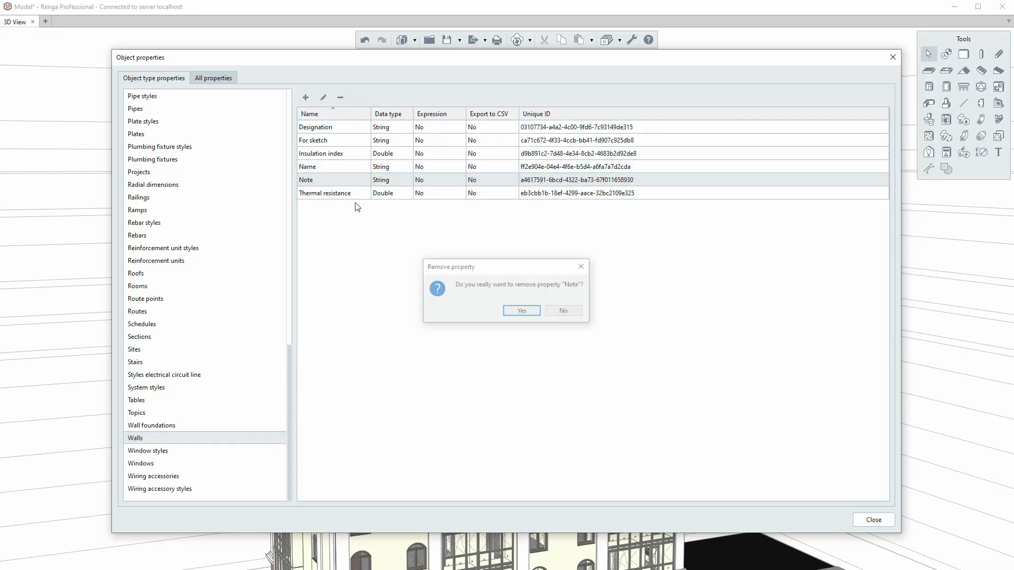
{"action": "left_click", "coordinate": [522, 312]}
{"action": "left_click", "coordinate": [871, 520]}
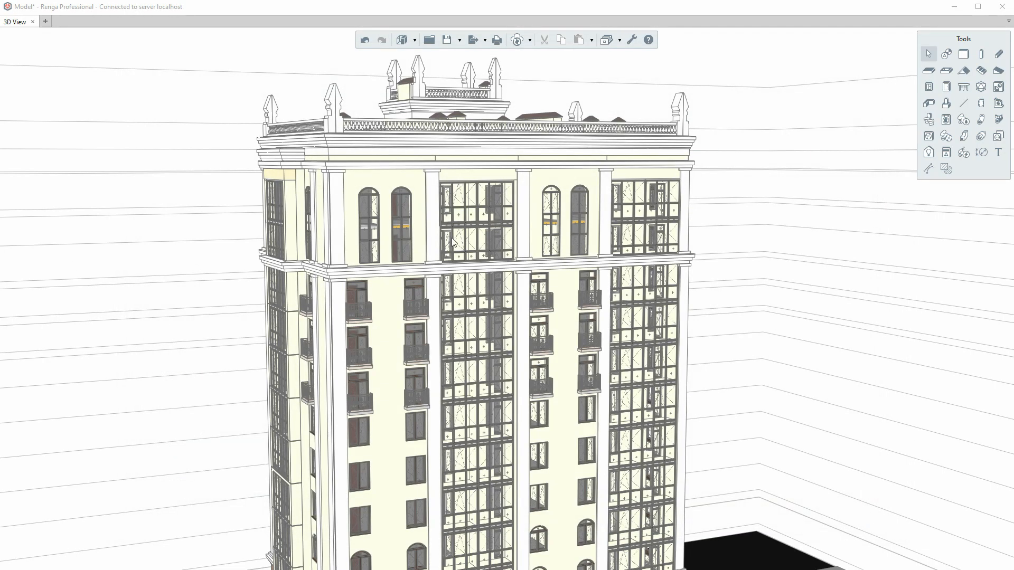
{"action": "scroll", "coordinate": [647, 220], "scroll_direction": "up", "scroll_amount": 3}
{"action": "middle_click_drag", "start_coordinate": [581, 225], "coordinate": [608, 288]}
{"action": "left_click", "coordinate": [620, 41]}
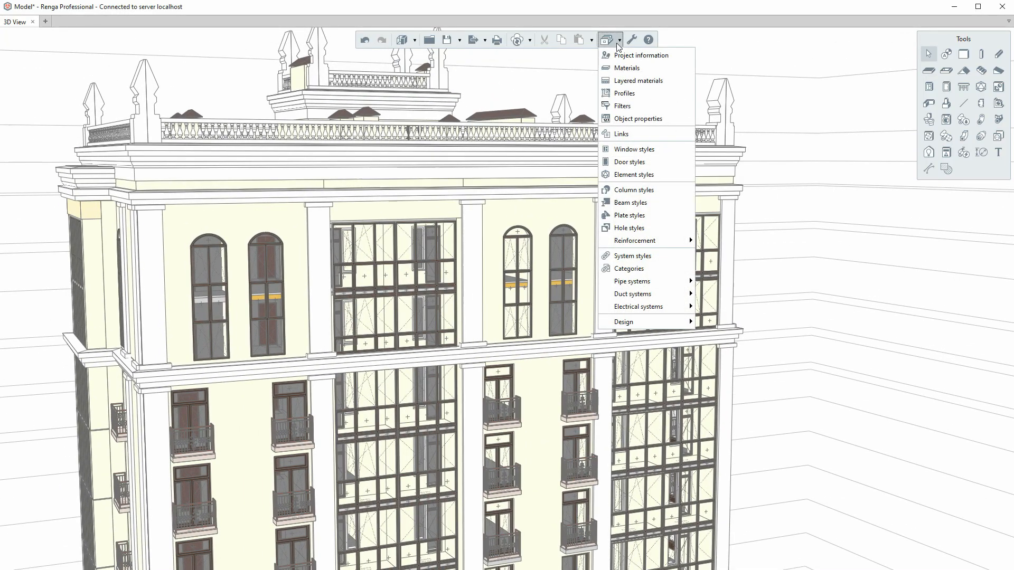
{"action": "left_click", "coordinate": [636, 148]}
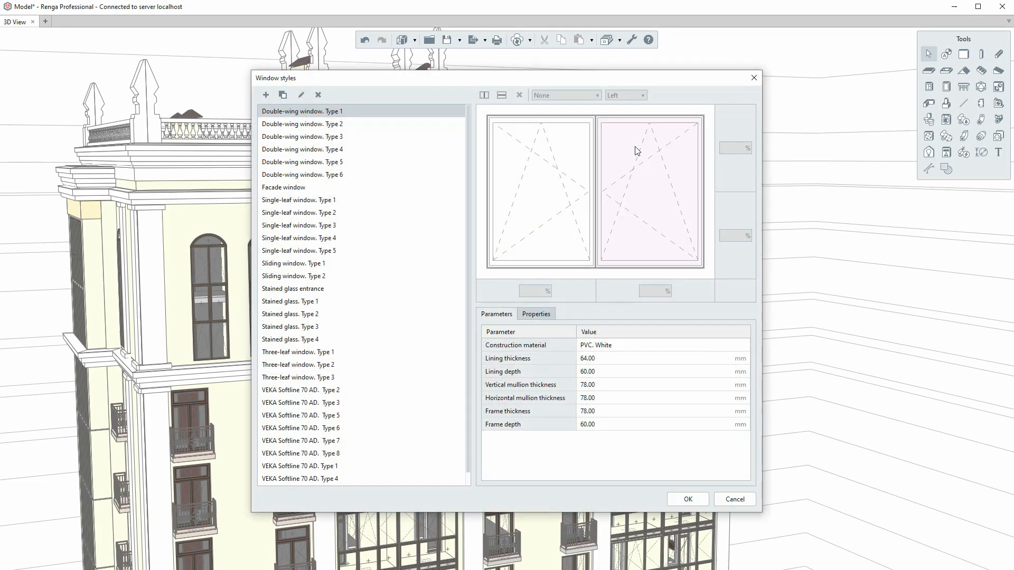
{"action": "left_click", "coordinate": [279, 189]}
{"action": "left_click", "coordinate": [544, 316]}
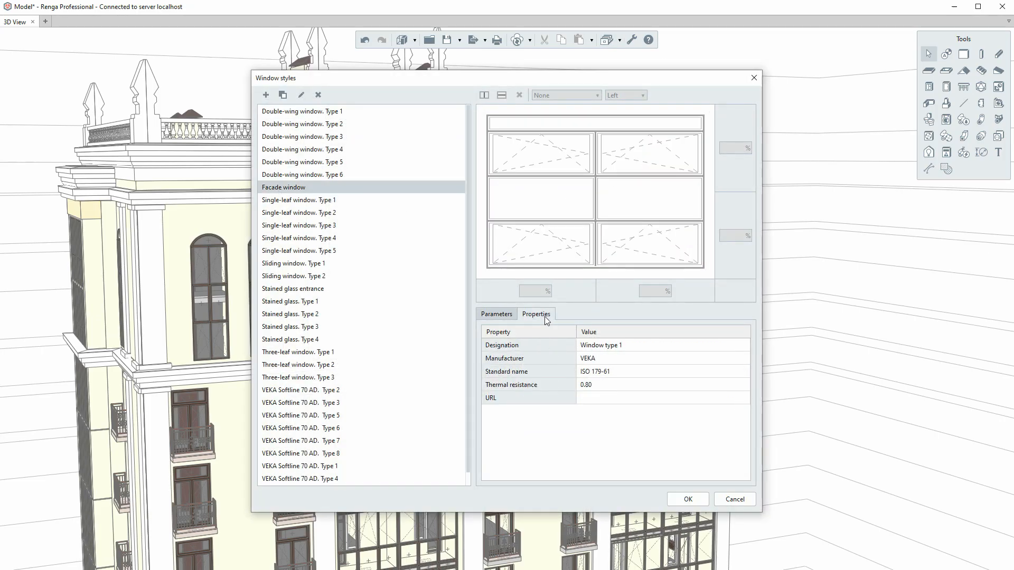
{"action": "left_click", "coordinate": [515, 403]}
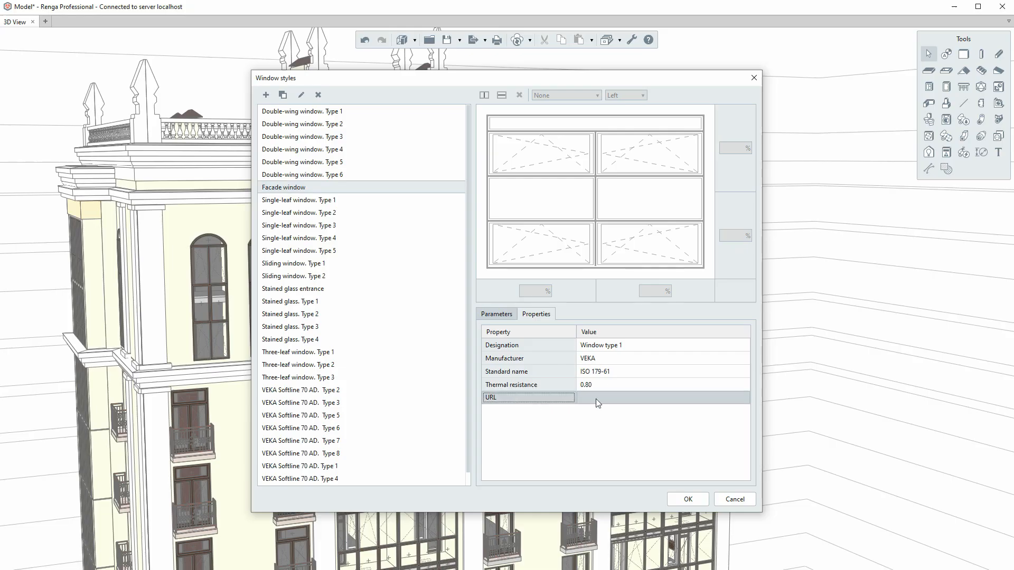
{"action": "left_click", "coordinate": [599, 398]}
{"action": "type", "text": "https://okna-veka.com/produkcia/profili/"}
{"action": "key", "text": "Return"}
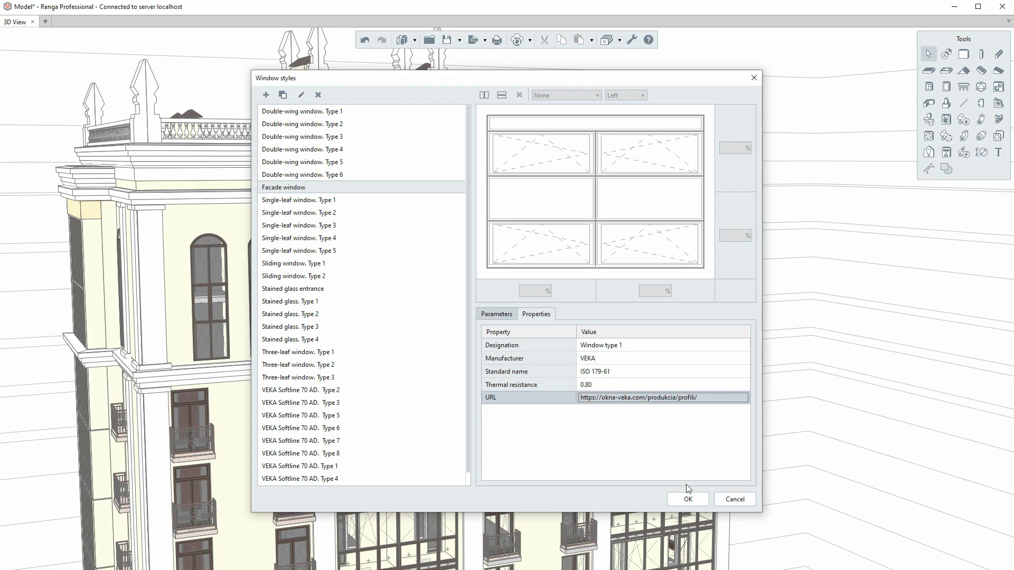
{"action": "left_click", "coordinate": [686, 500]}
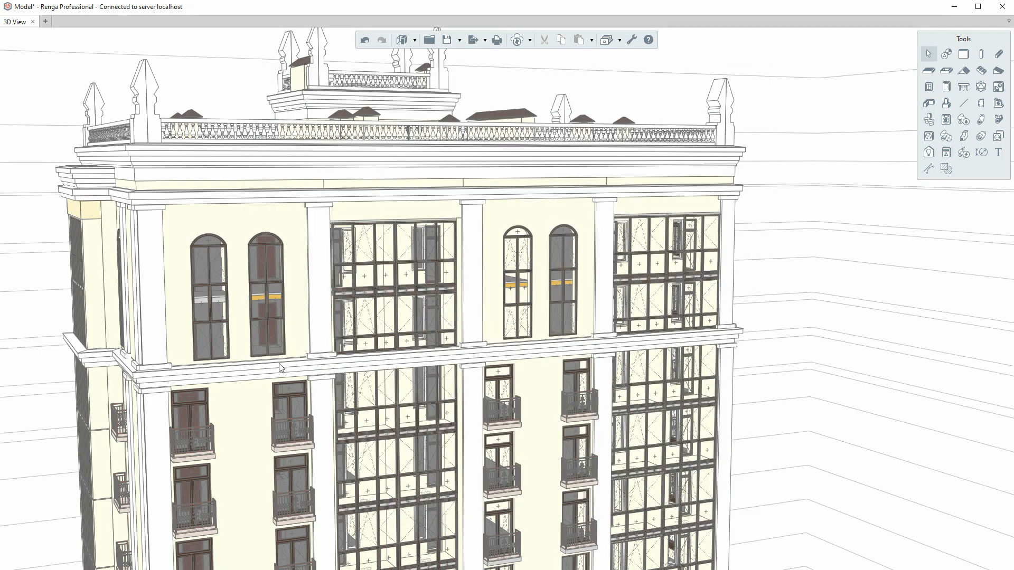
- For the leftmost arched window on the 12th floor, set Window fittings to Lockable handles and Window screen to Yes
{"action": "scroll", "coordinate": [245, 268], "scroll_direction": "up", "scroll_amount": 3}
{"action": "left_click", "coordinate": [230, 252]}
{"action": "right_click", "coordinate": [231, 252]}
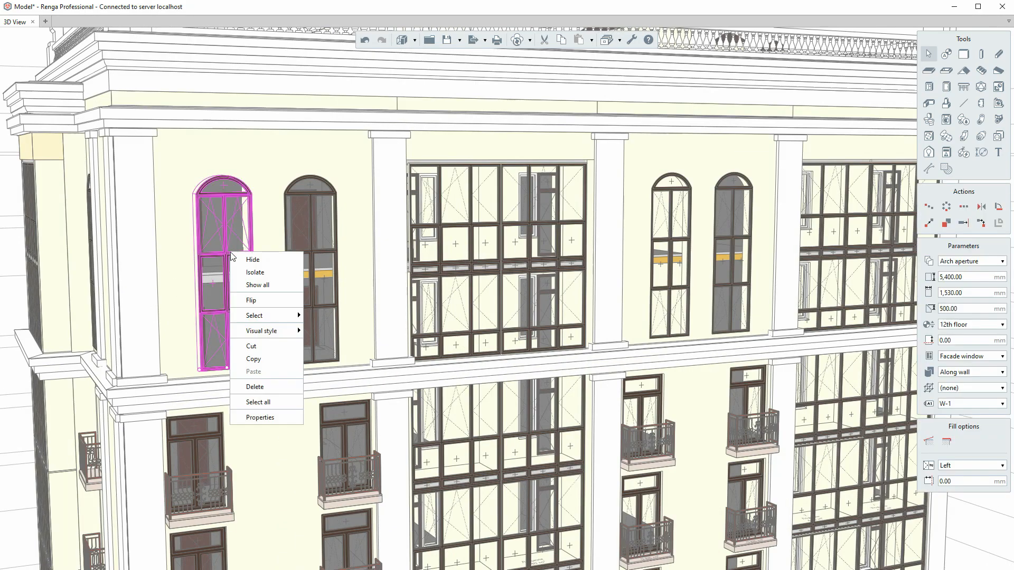
{"action": "left_click", "coordinate": [264, 419]}
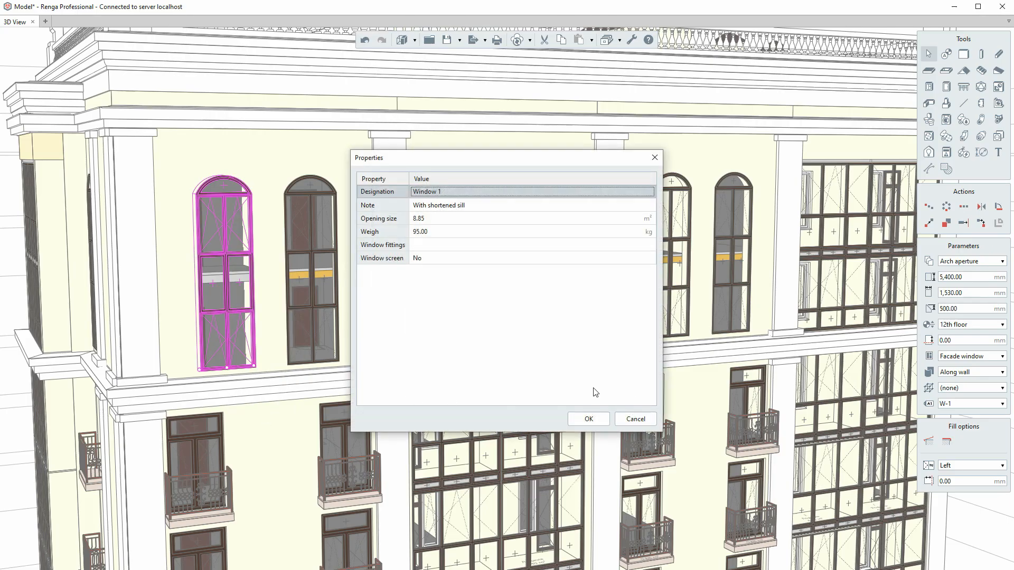
{"action": "left_click", "coordinate": [429, 245]}
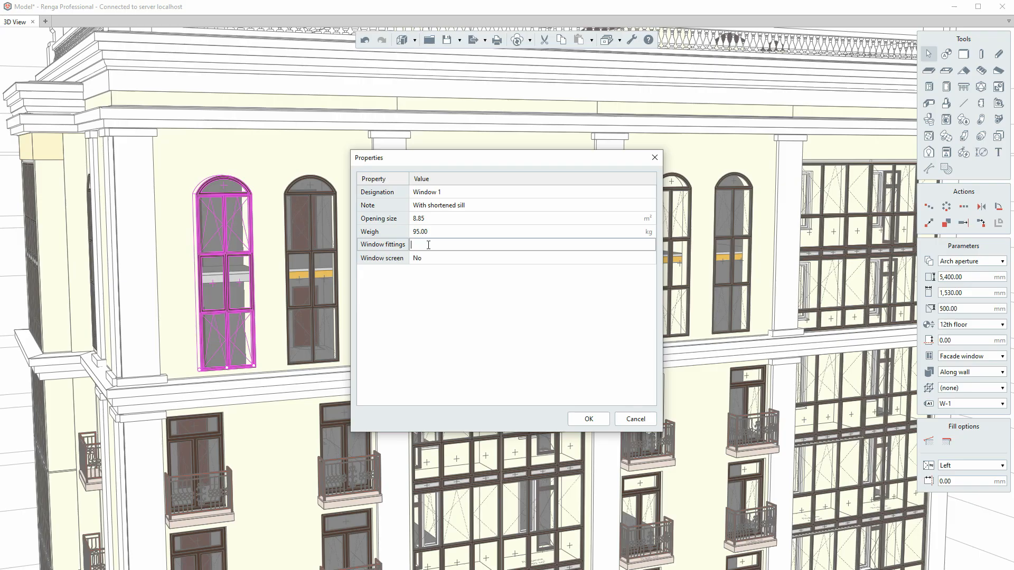
{"action": "left_click", "coordinate": [458, 295]}
{"action": "left_click", "coordinate": [423, 257]}
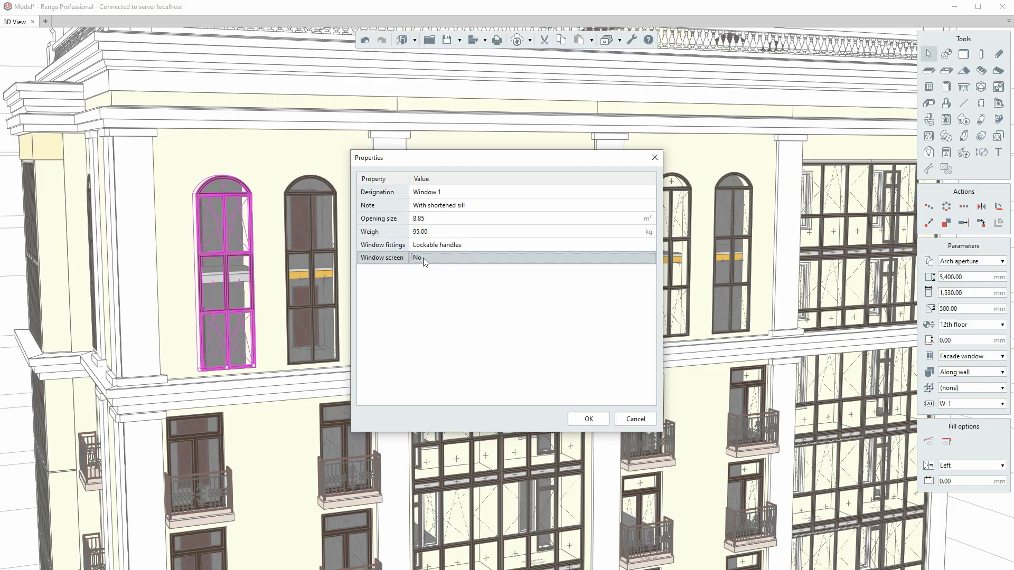
{"action": "left_click", "coordinate": [431, 283]}
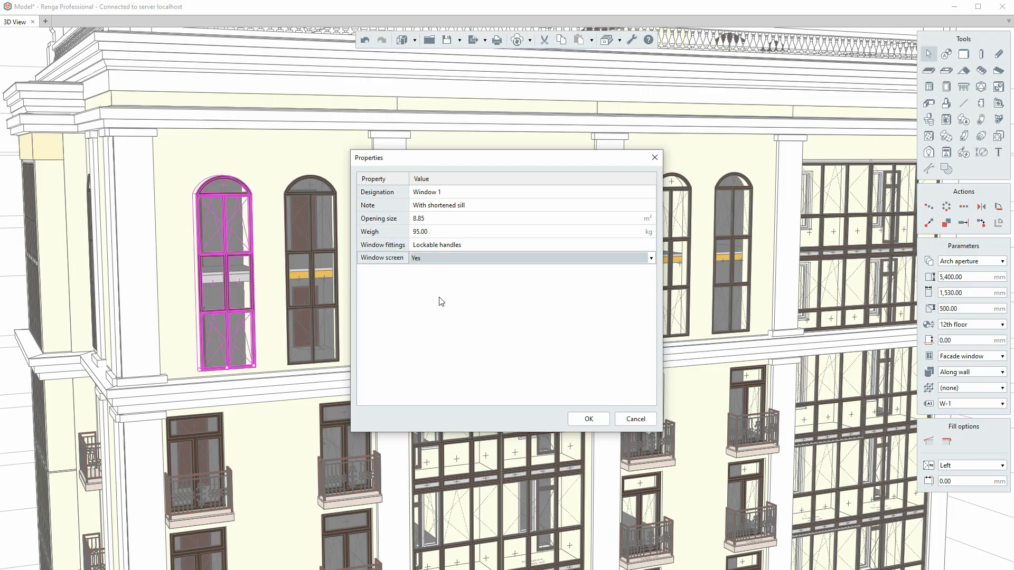
{"action": "left_click", "coordinate": [587, 419]}
{"action": "scroll", "coordinate": [583, 267], "scroll_direction": "down", "scroll_amount": 10}
{"action": "middle_click_drag", "start_coordinate": [585, 344], "coordinate": [582, 274]}
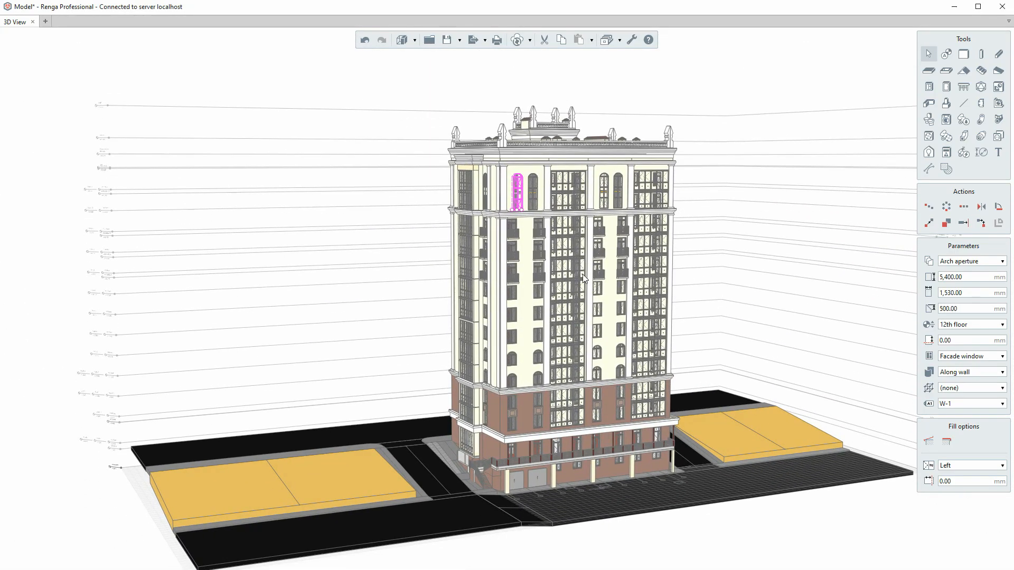
{"action": "key", "text": "Escape"}
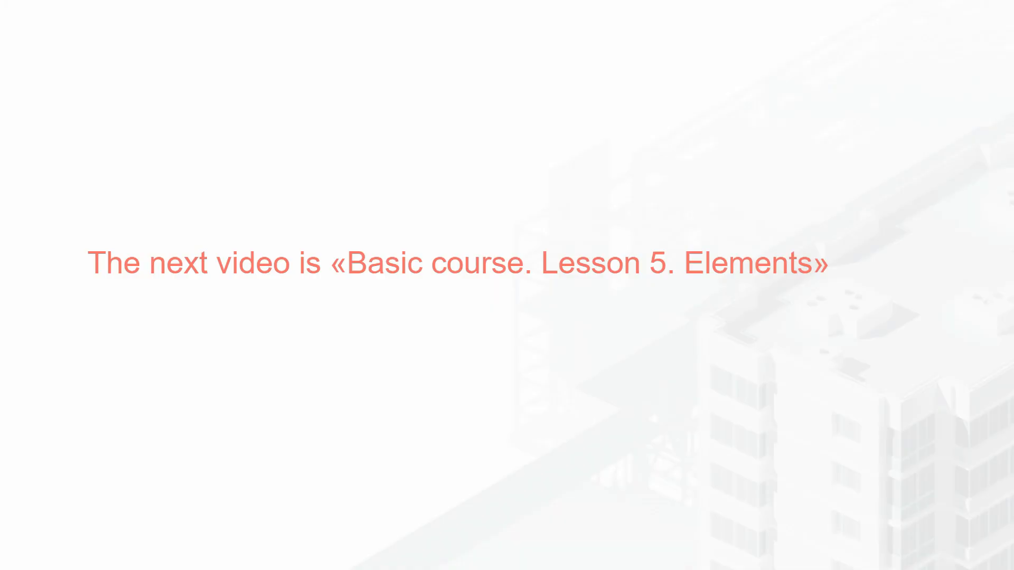